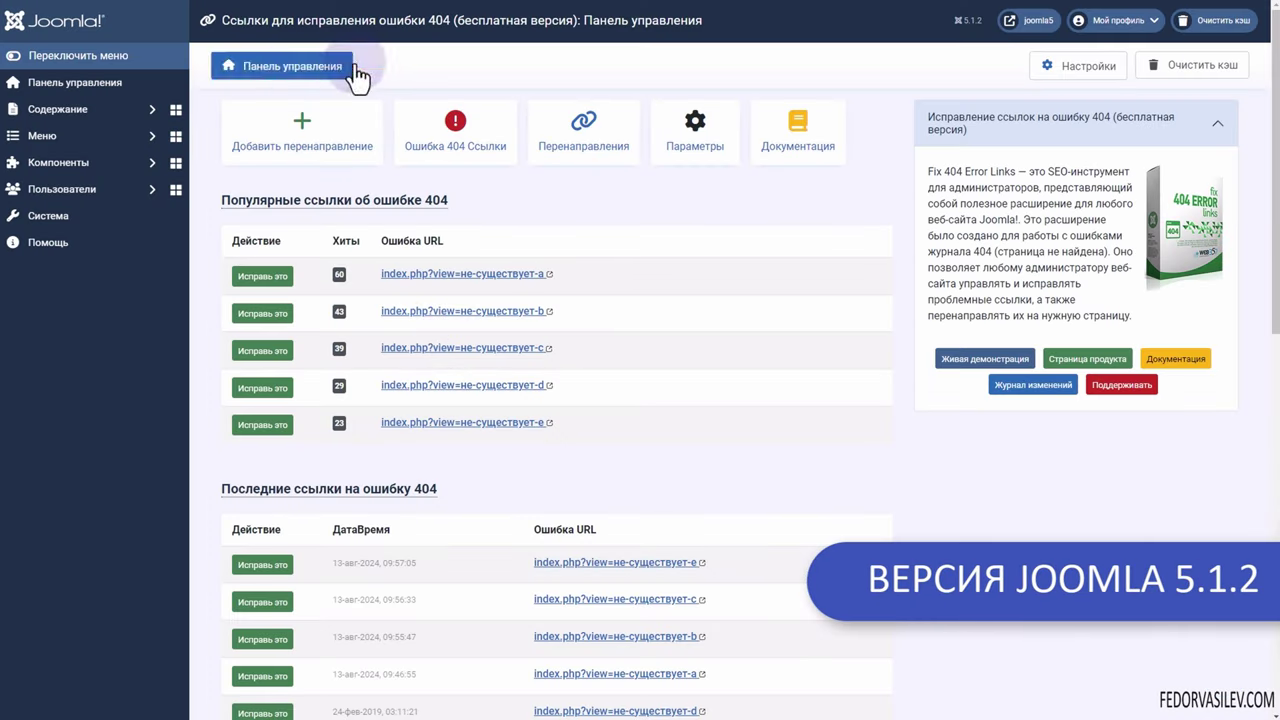
Step: Expand the Components section and its submenu for the Fix 404 Error Links extension
right_click(618, 207)
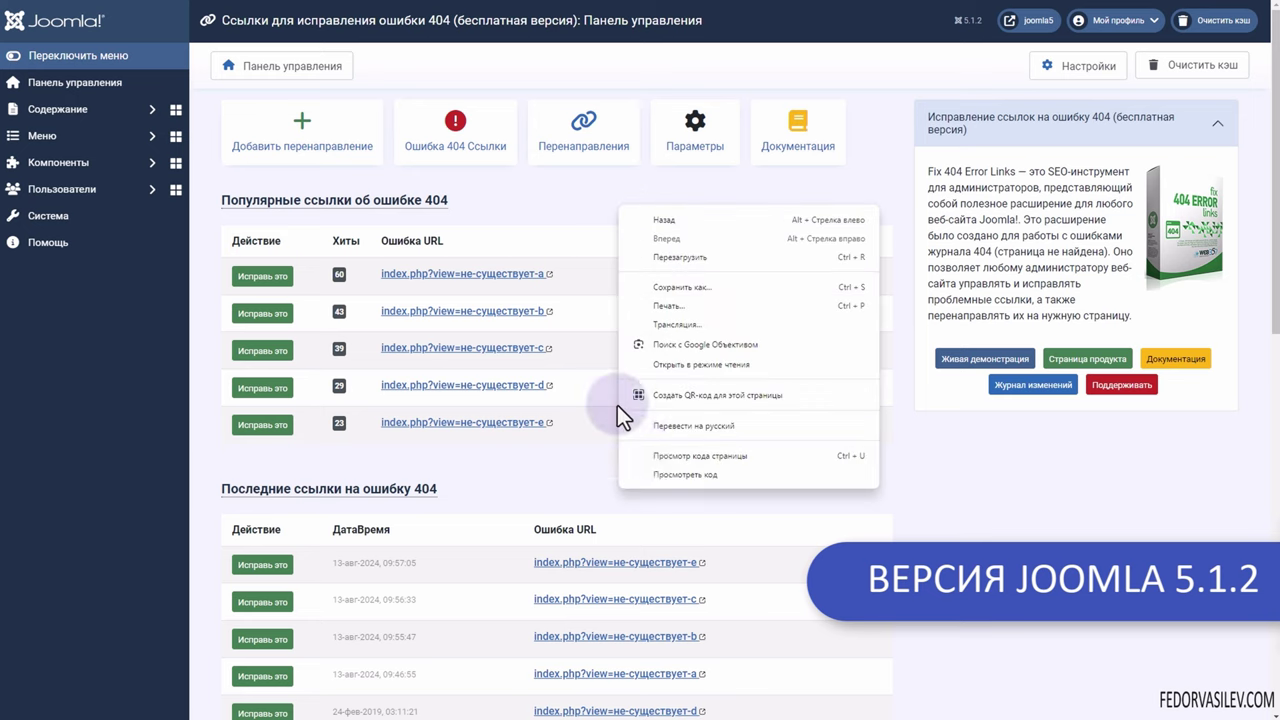
left_click(534, 204)
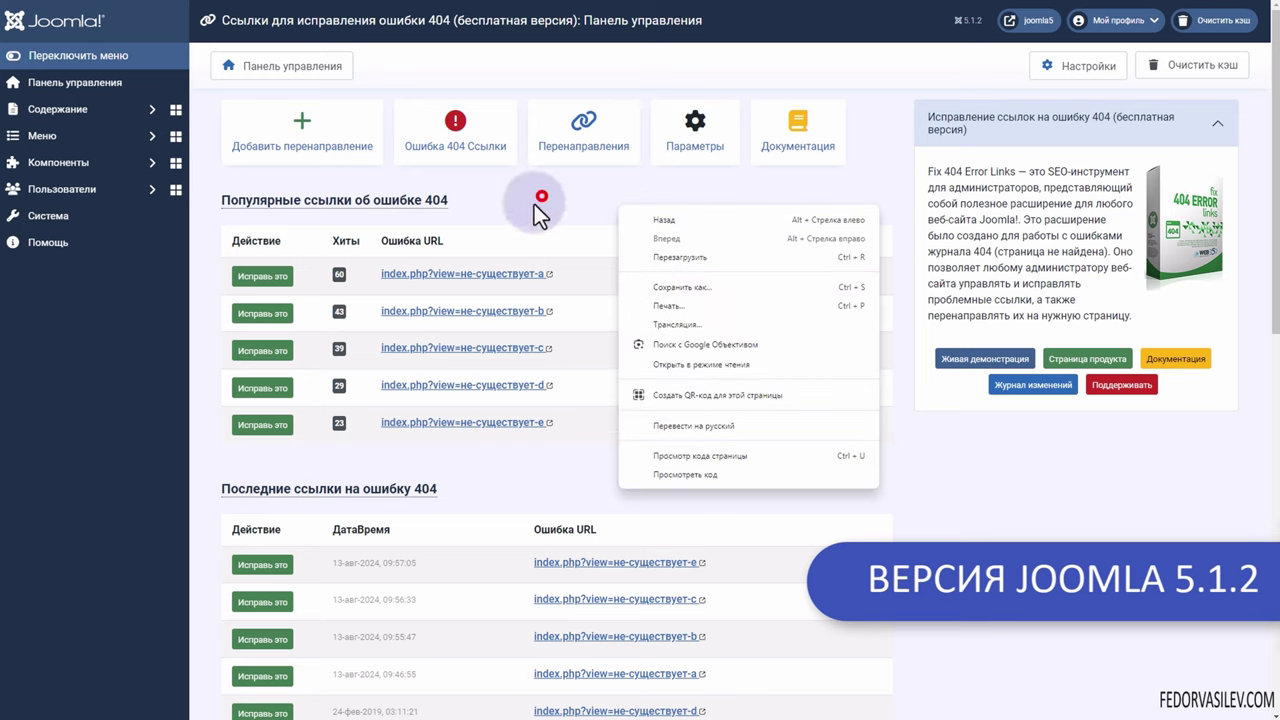
left_click(148, 163)
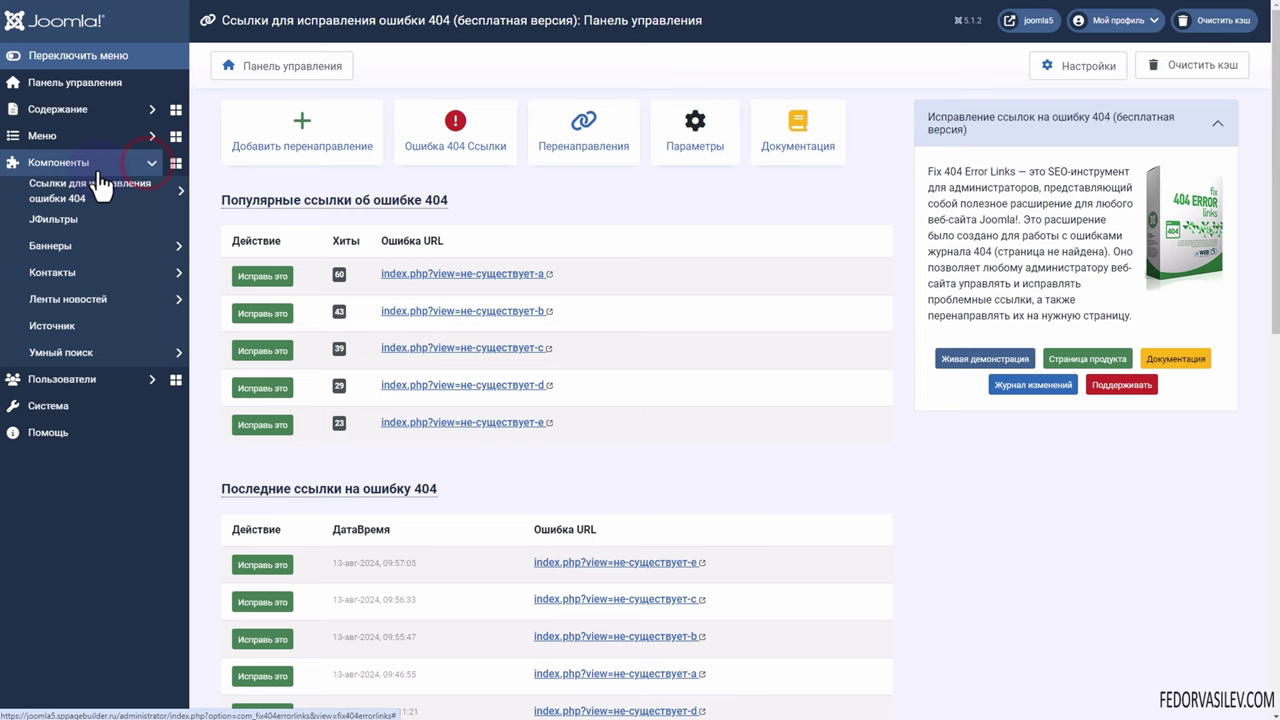
left_click(180, 190)
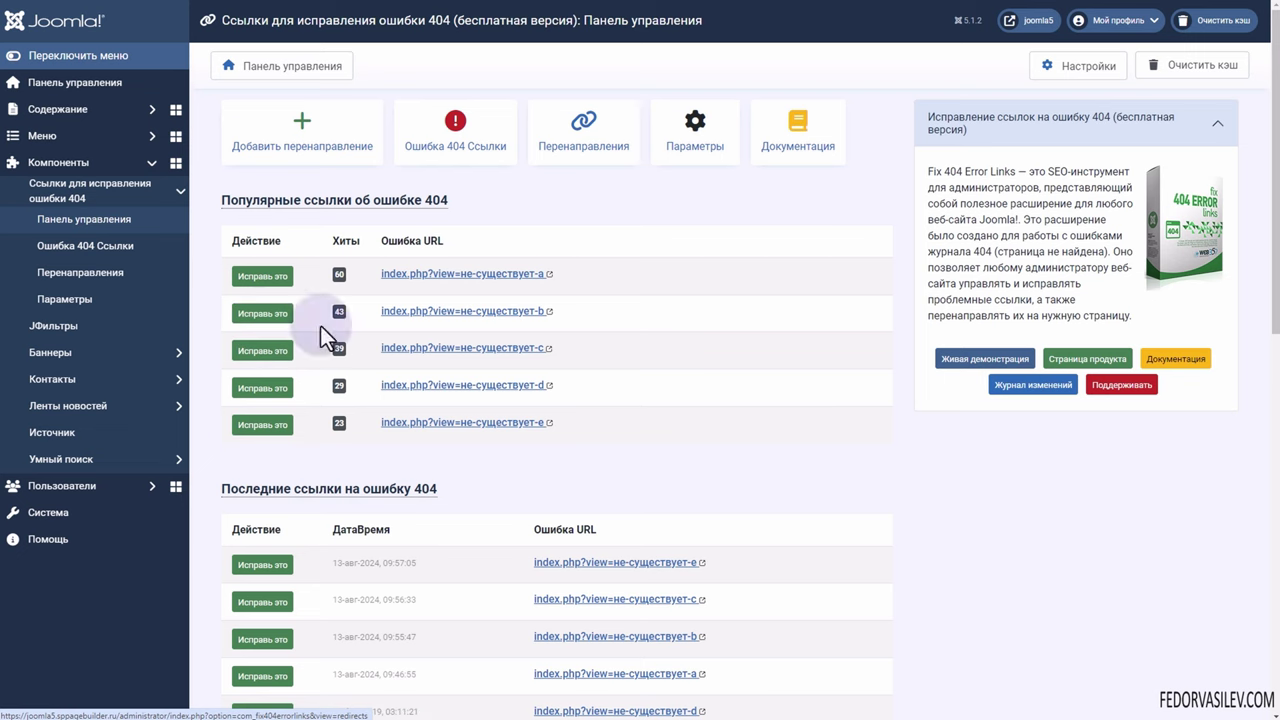
Step: Review the dashboard's popular 404 links, latest 404 links, most-hit redirects and statistics
left_click_drag(617, 423, 385, 240)
left_click(650, 272)
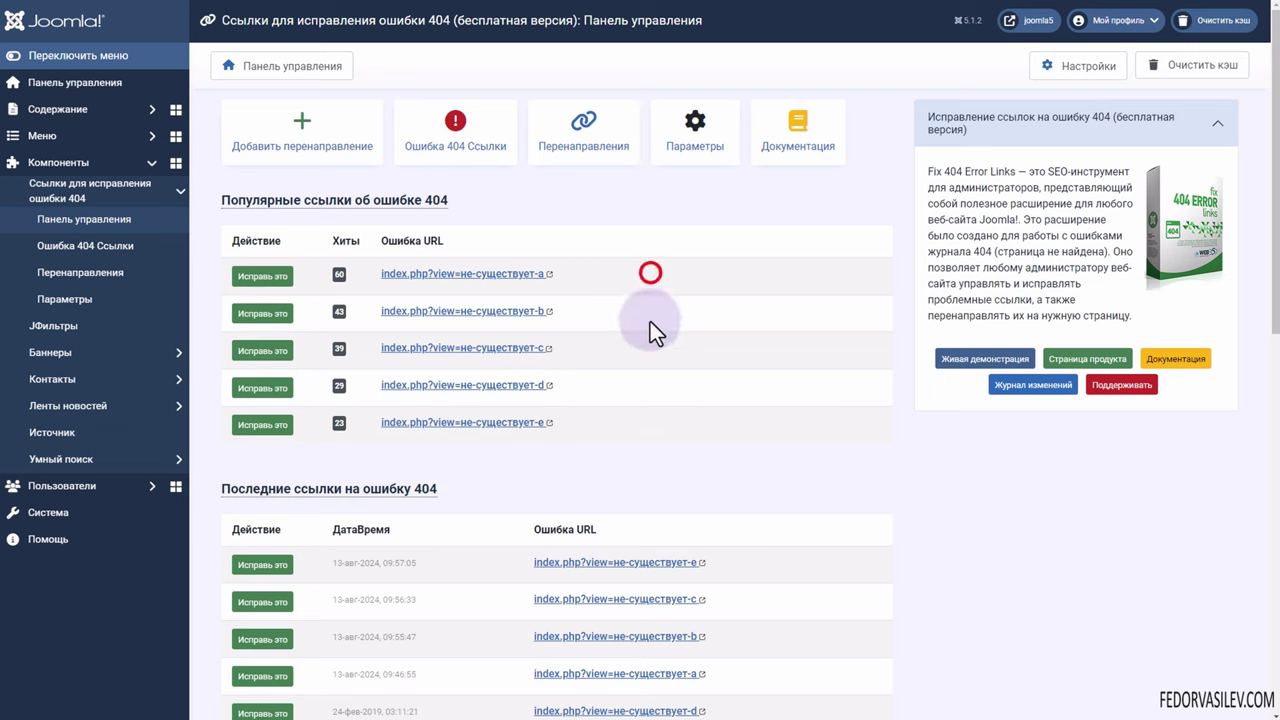
scroll(630, 308, "down", 2)
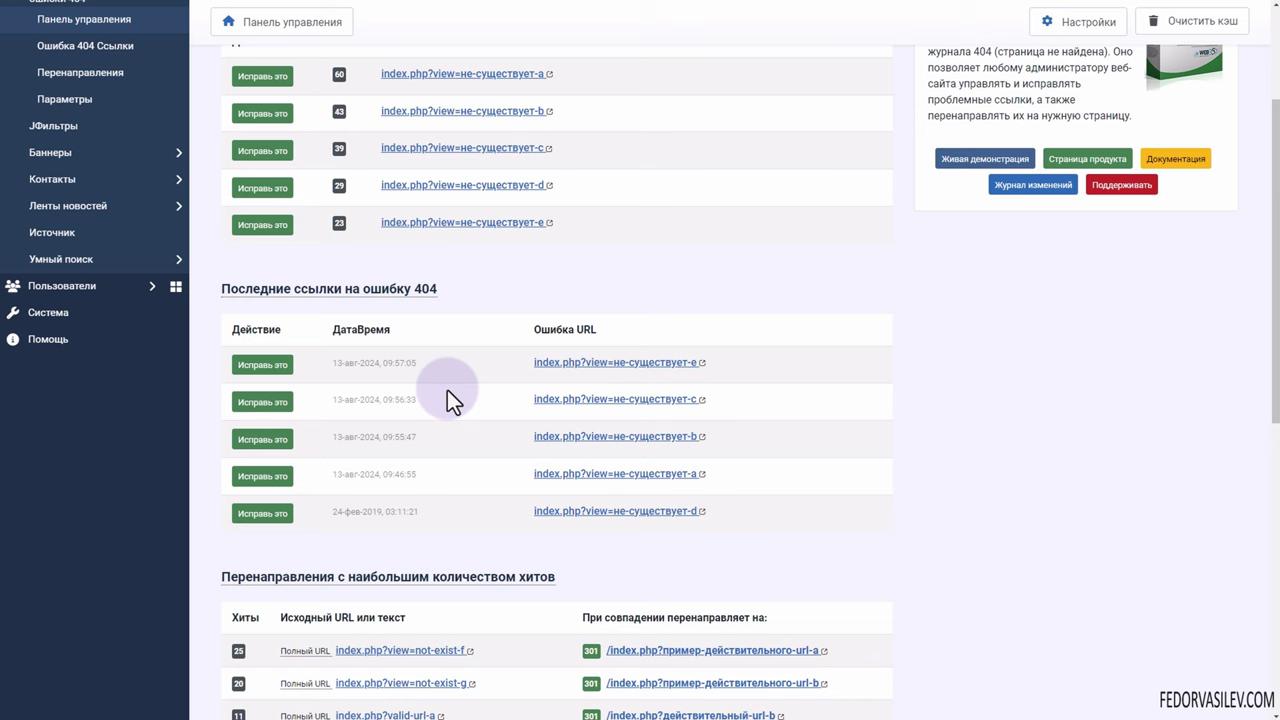
left_click_drag(700, 505, 723, 417)
left_click(933, 333)
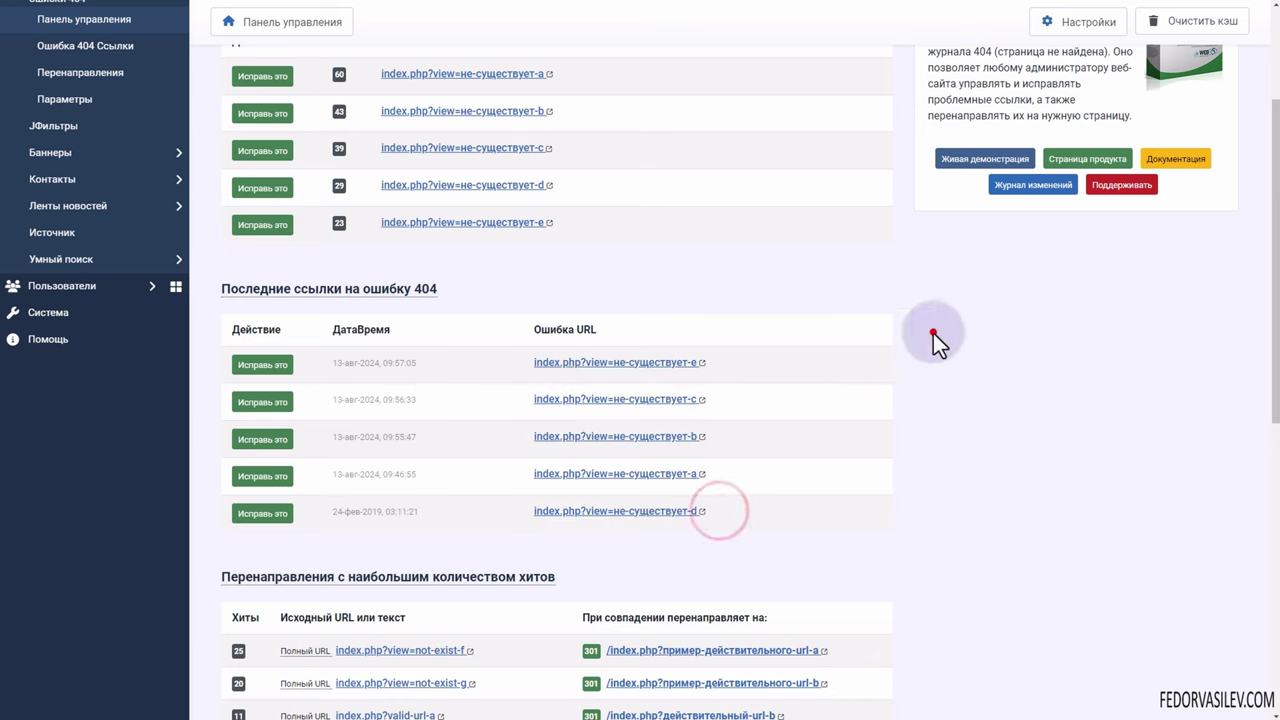
scroll(870, 368, "down", 2)
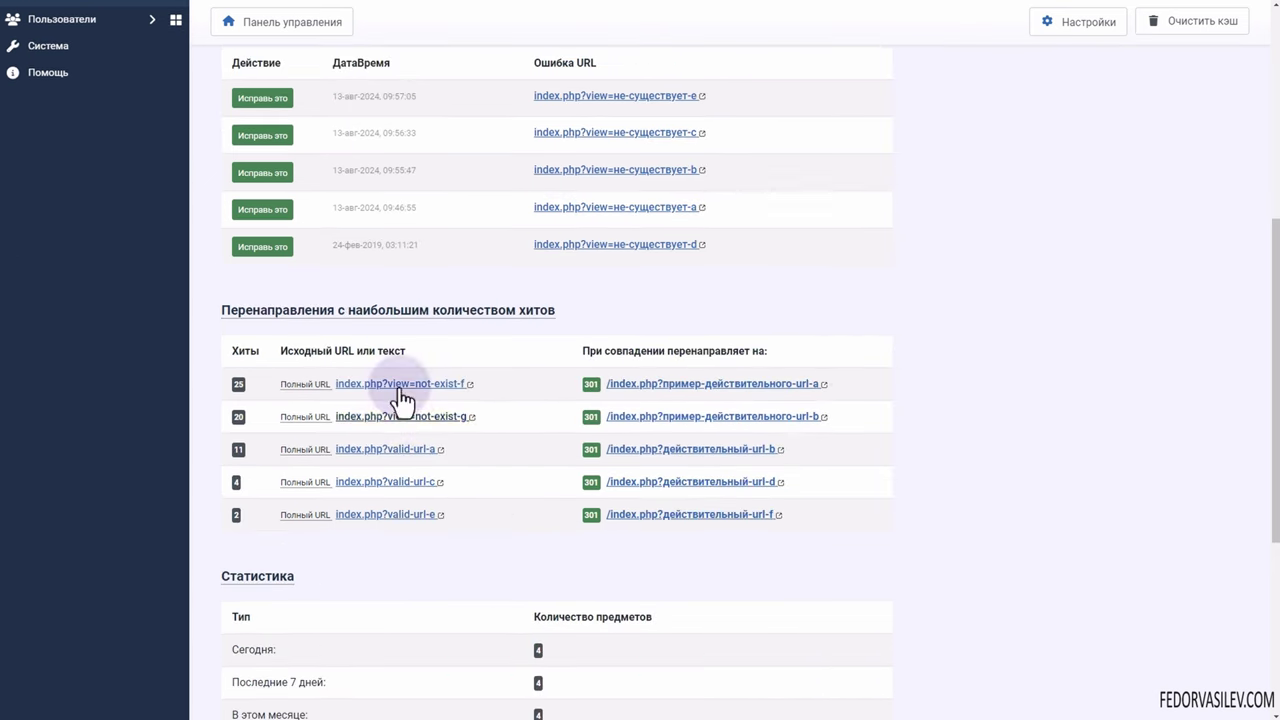
scroll(403, 318, "down", 3)
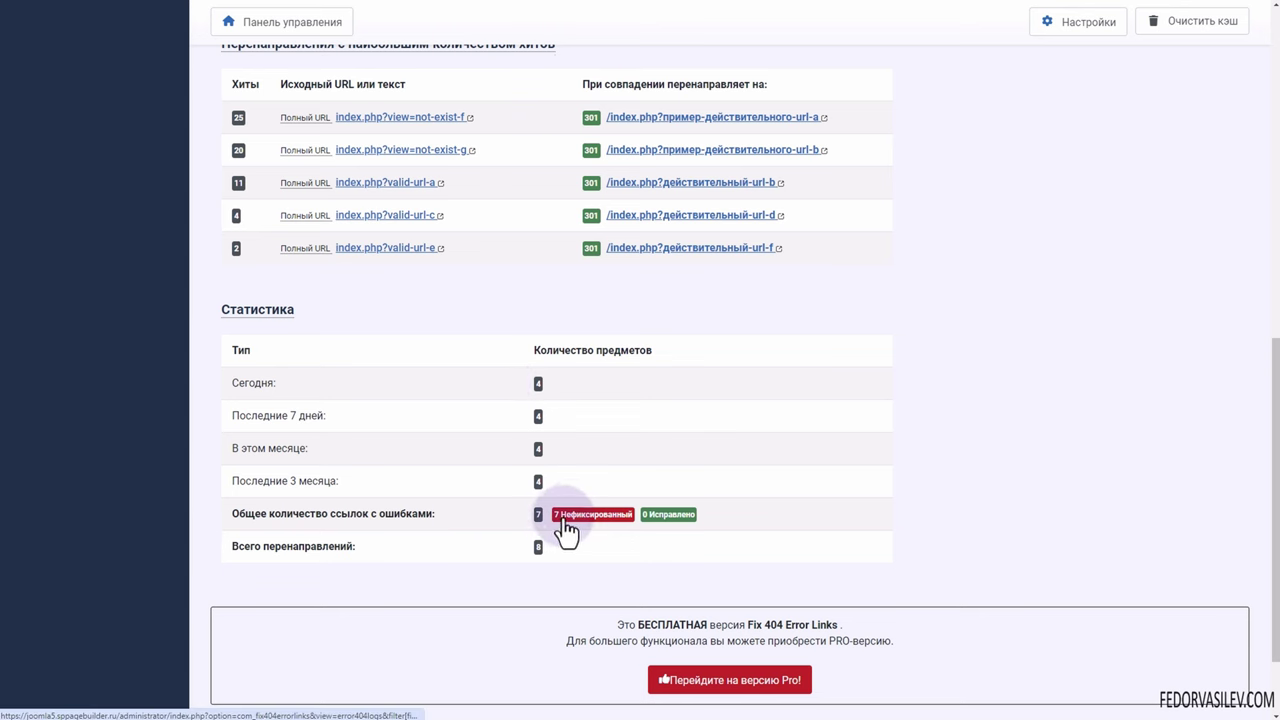
scroll(625, 501, "up", 8)
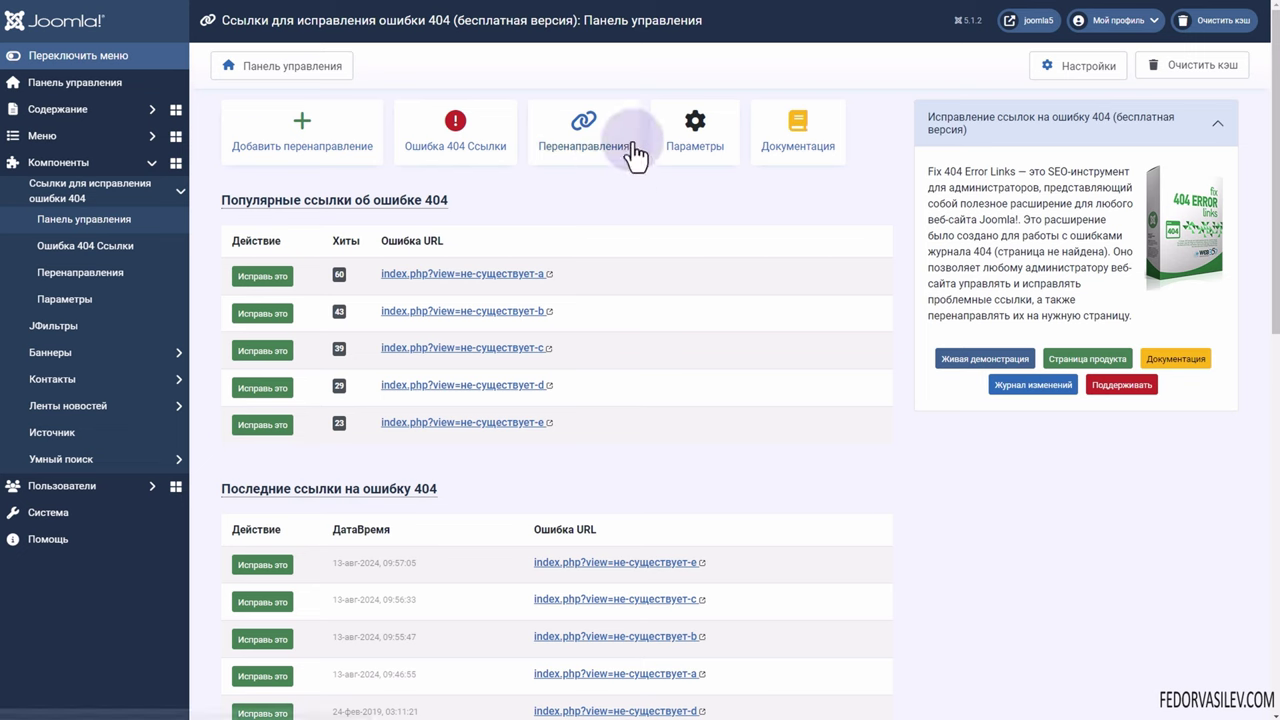
Step: Check the extension's submenu entries and the row for the total error links in the dashboard statistics
left_click(183, 190)
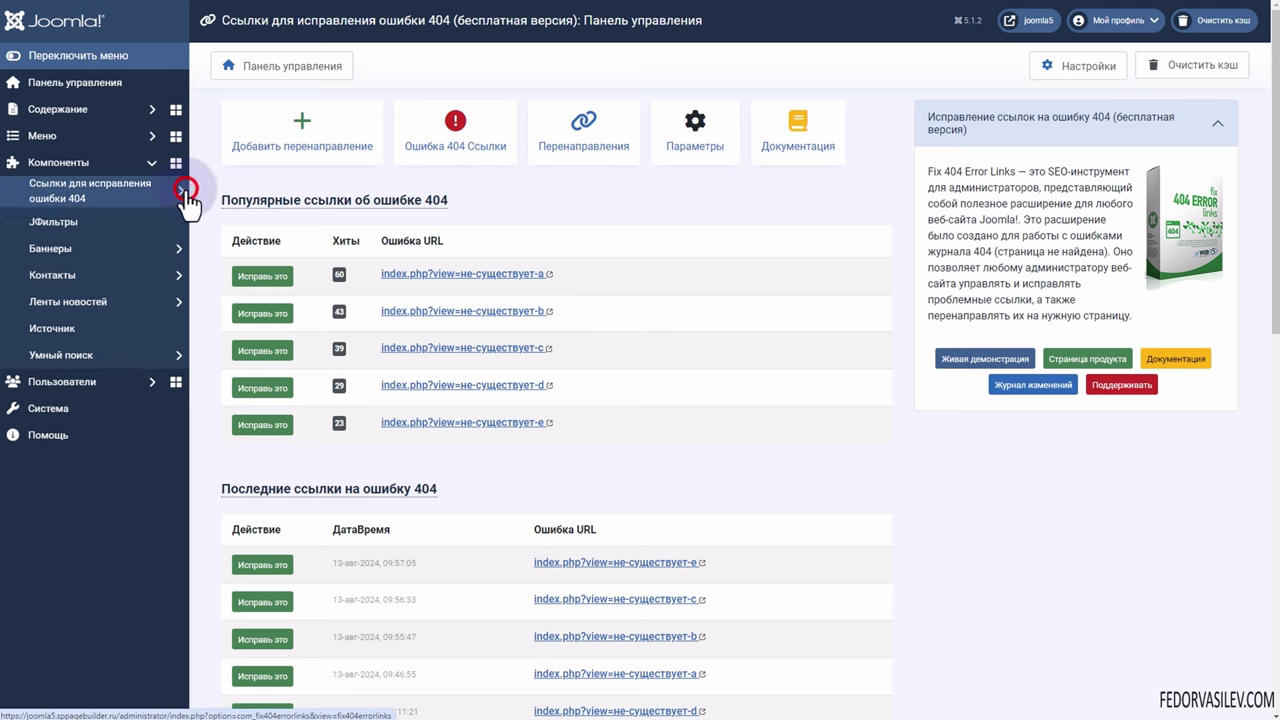
left_click(183, 190)
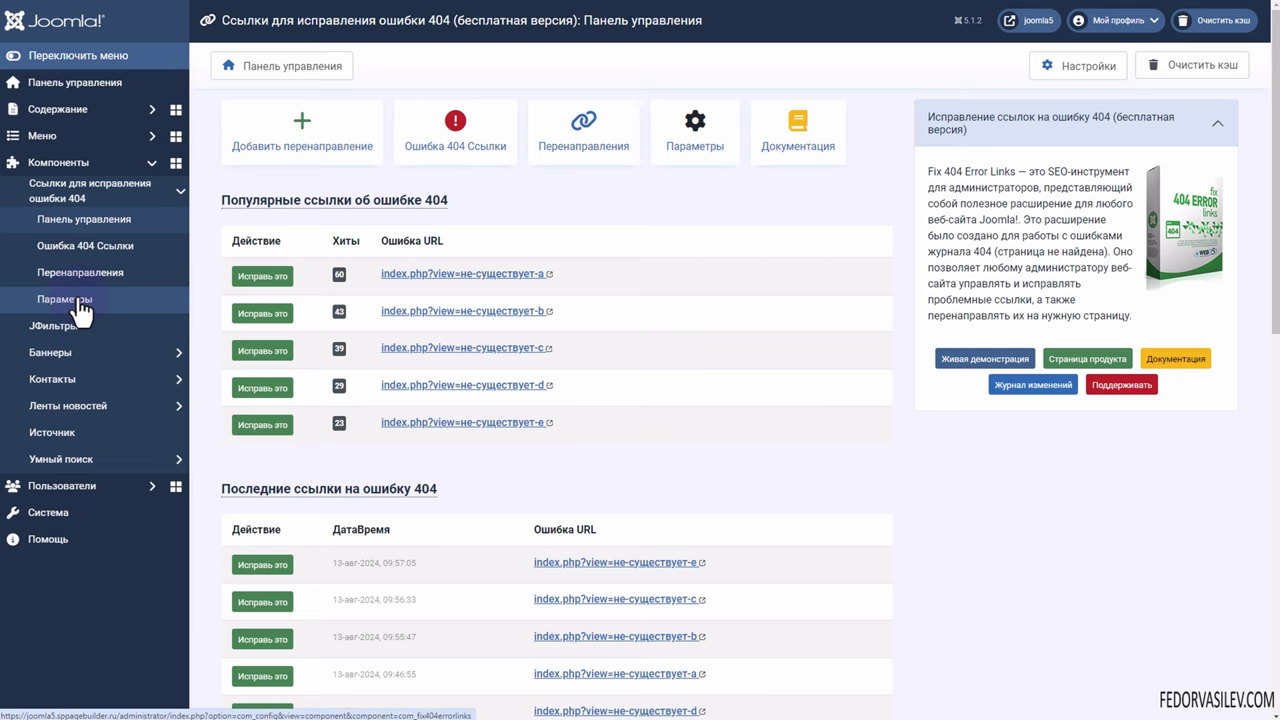
scroll(708, 414, "down", 8)
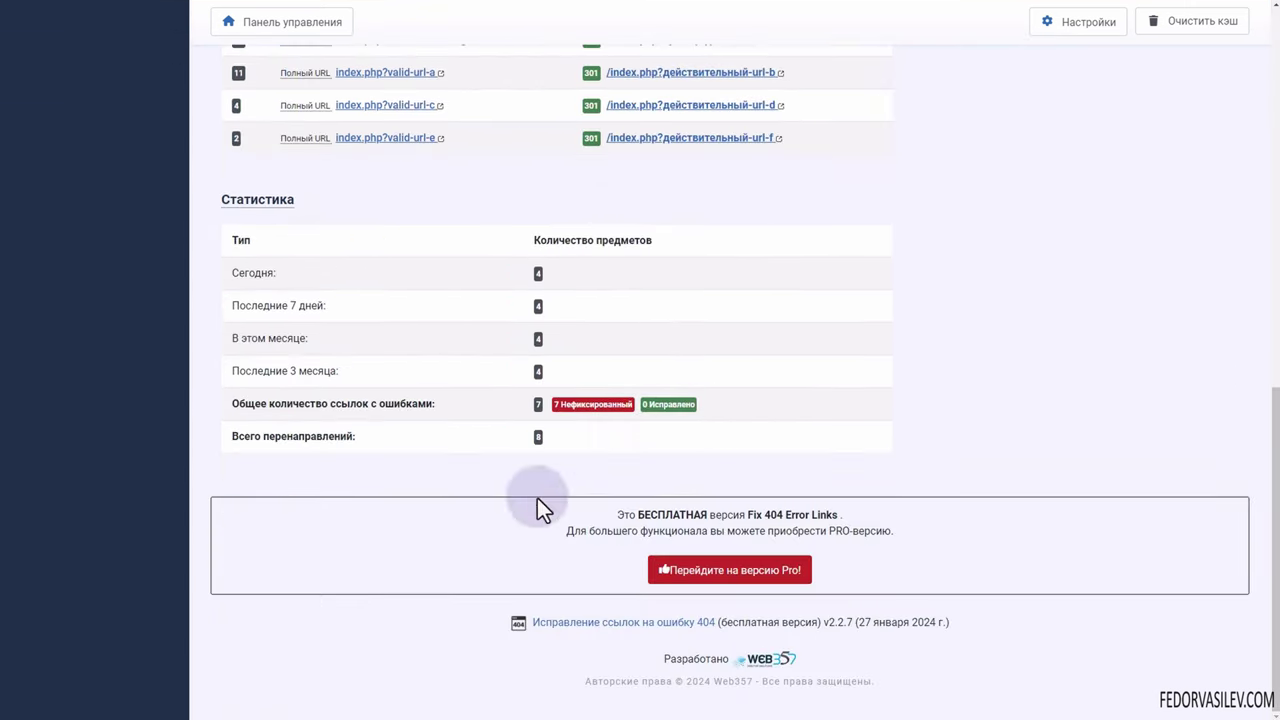
left_click_drag(252, 410, 371, 404)
Step: Open the list of unfixed 404 error links from the statistics and translate the page into Russian
left_click(578, 408)
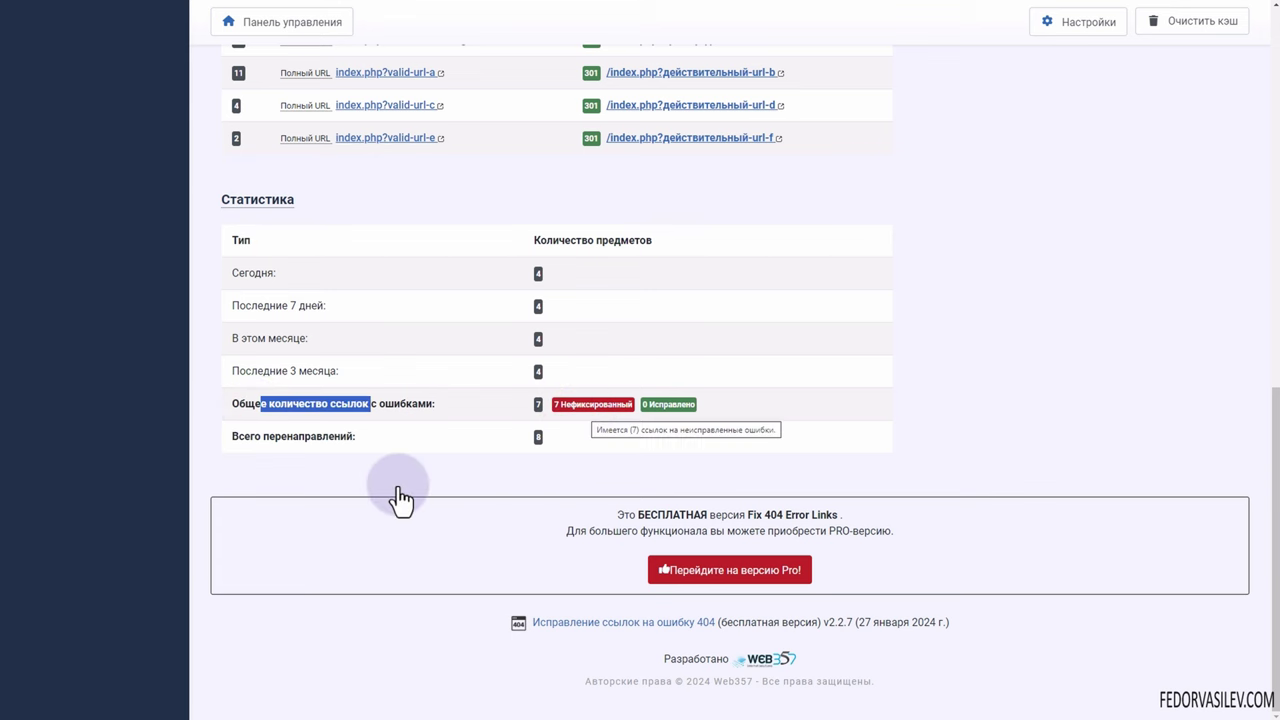
right_click(405, 107)
left_click(462, 328)
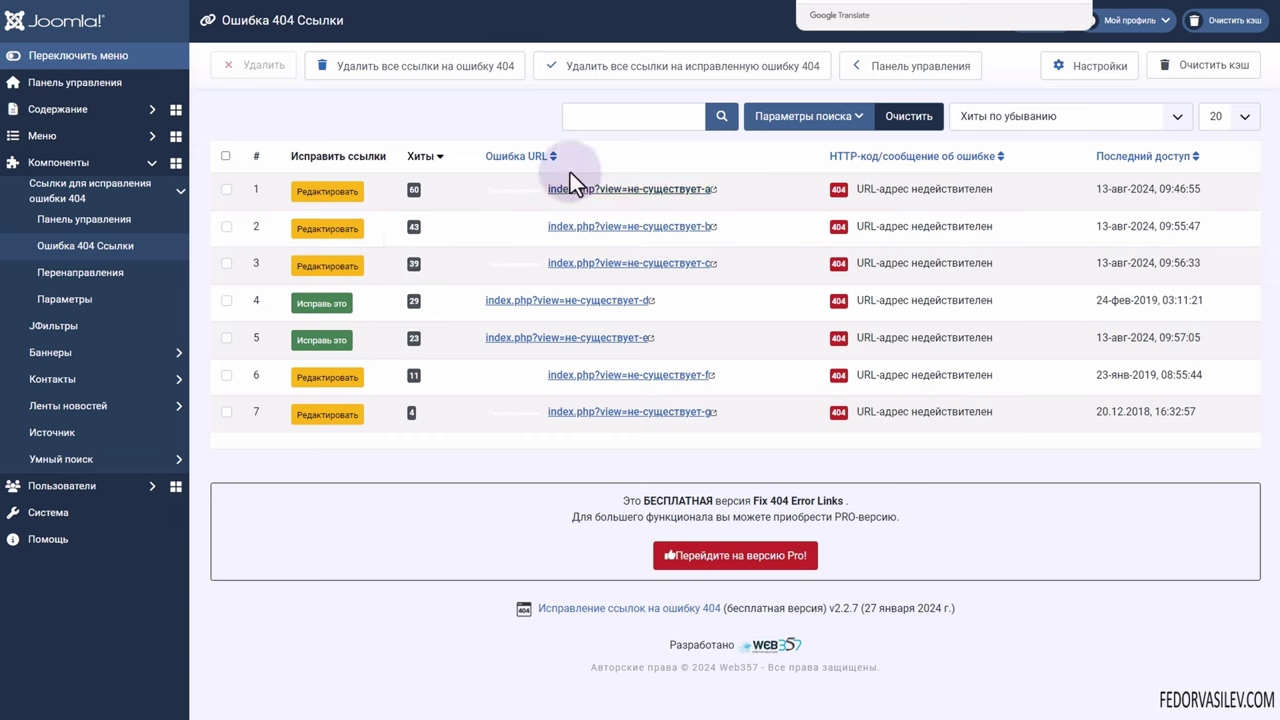
Step: Highlight the already-fixed marks beside the first two error URLs, not-exist-a and not-exist-b
left_click_drag(480, 190, 532, 199)
left_click(490, 193)
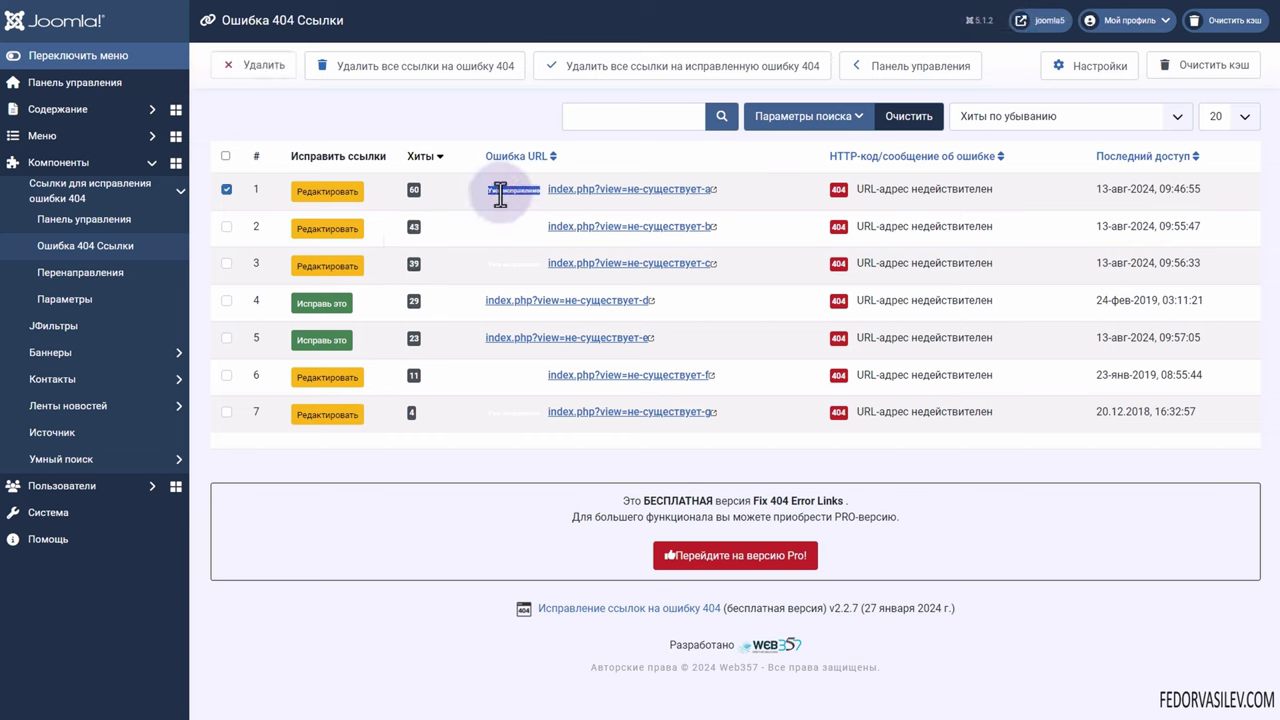
left_click_drag(458, 232, 544, 233)
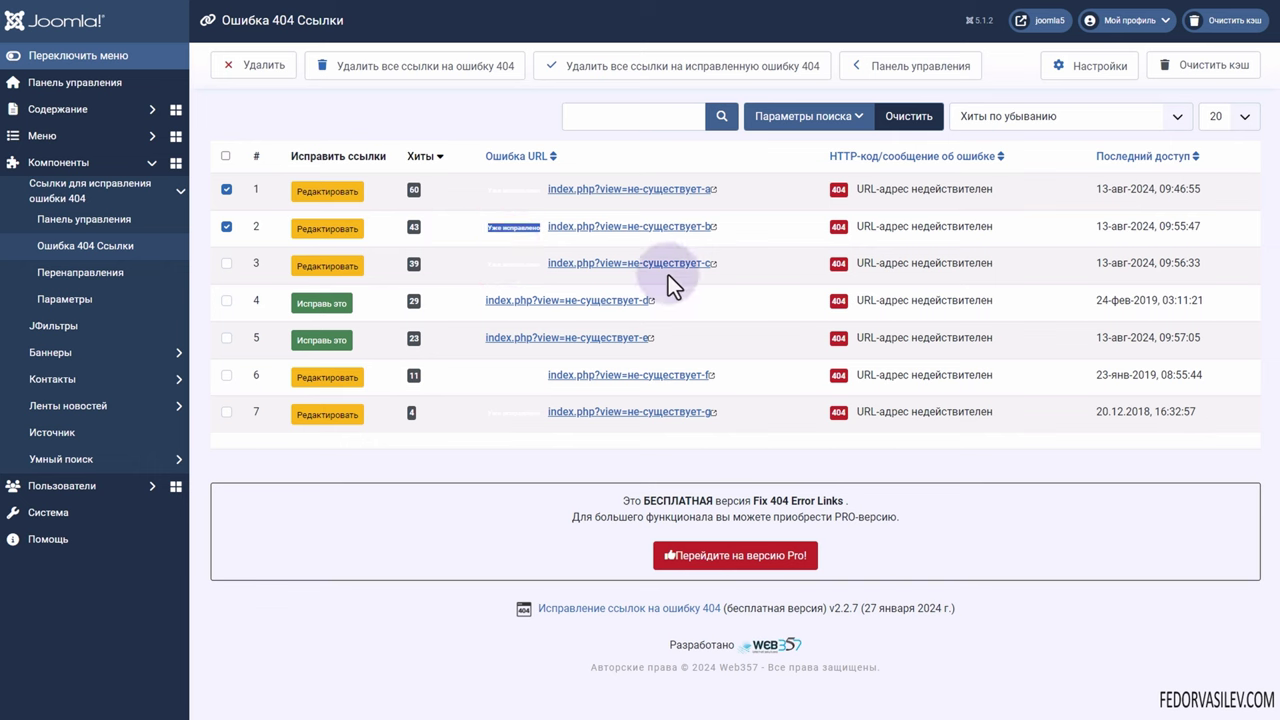
Step: Open the redirect for index.php?view=not-exist-a, inspect its source and target URLs, and close it
left_click(328, 193)
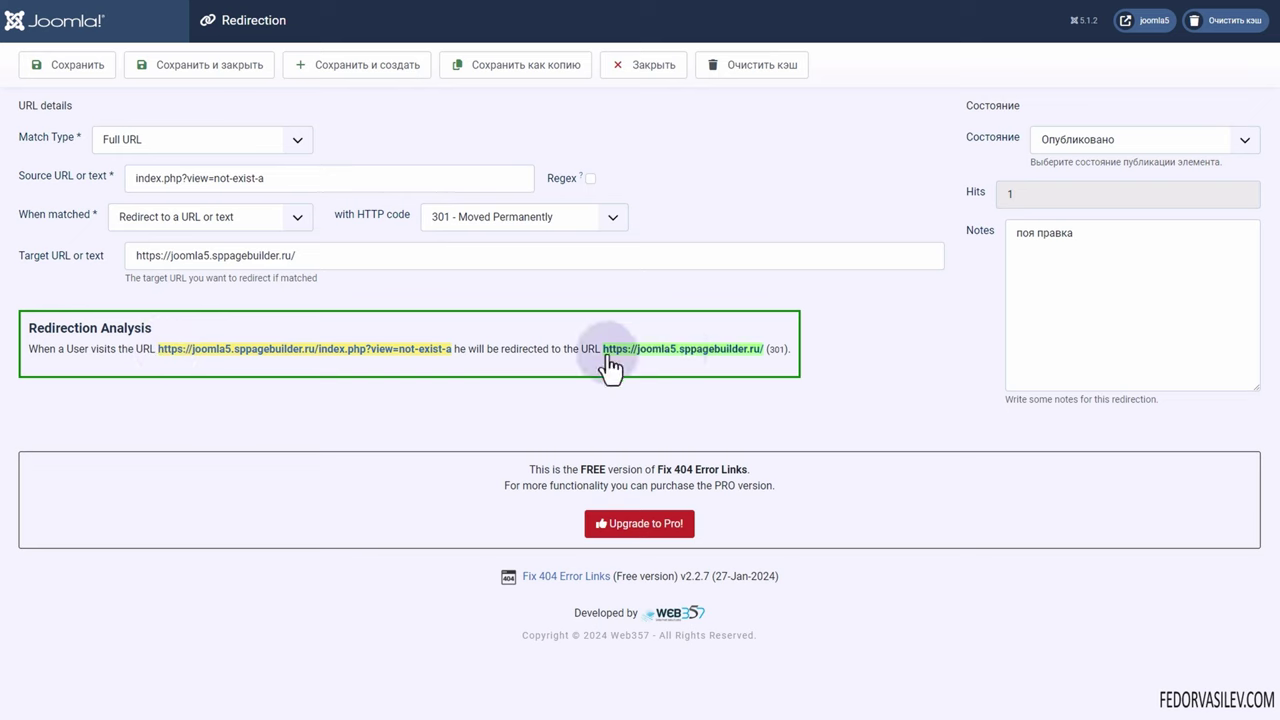
left_click_drag(287, 175, 36, 166)
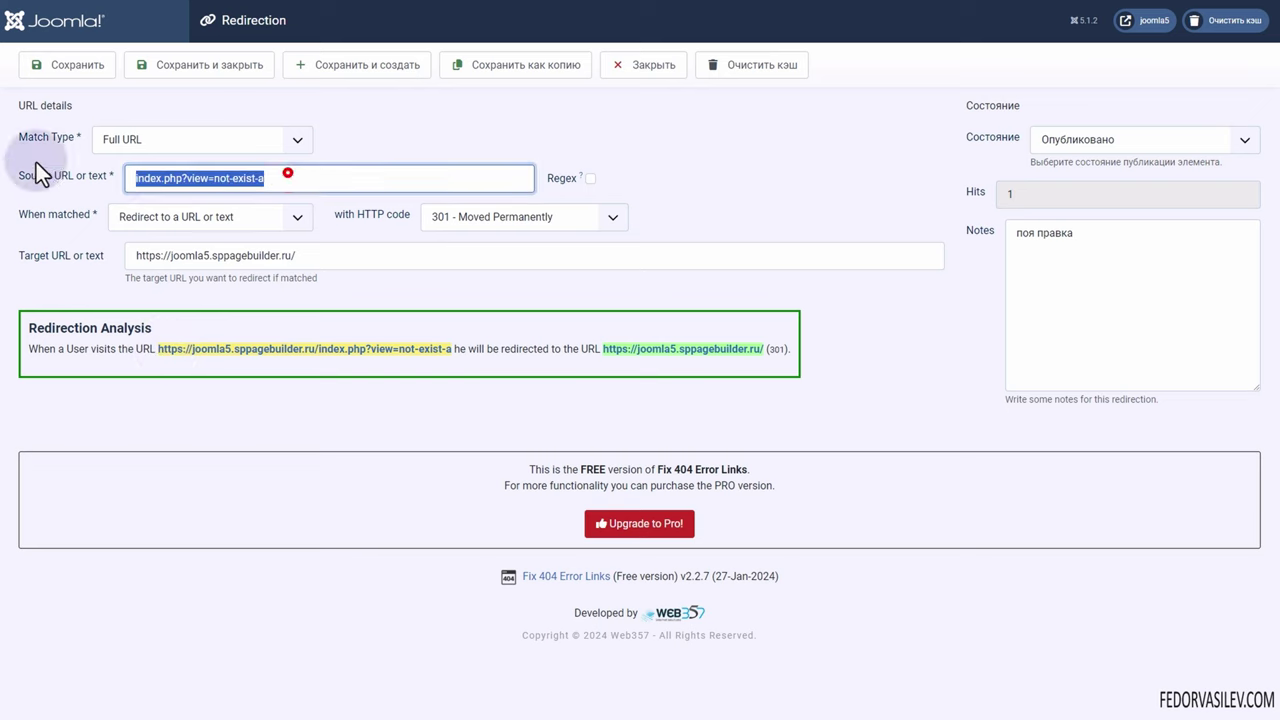
left_click_drag(314, 256, 163, 226)
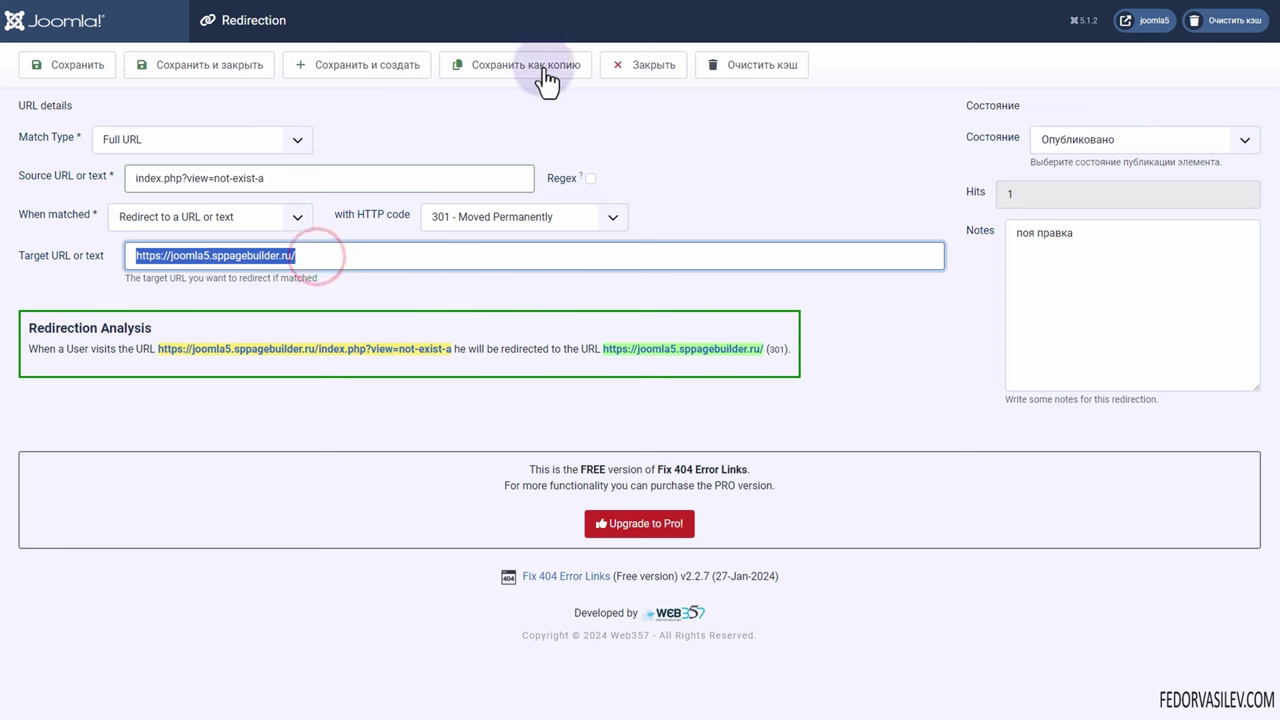
left_click(645, 66)
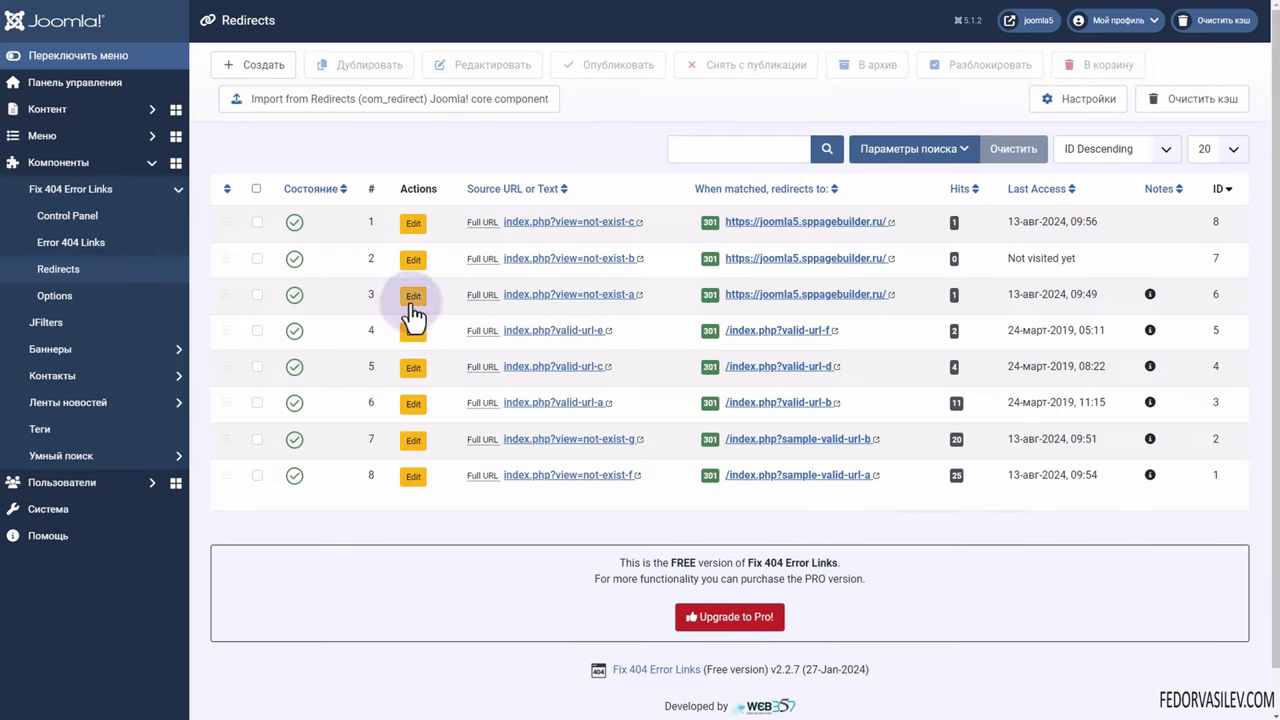
Step: Look over the redirects list and translate its page into Russian
scroll(419, 471, "down", 1)
scroll(419, 464, "up", 1)
right_click(375, 138)
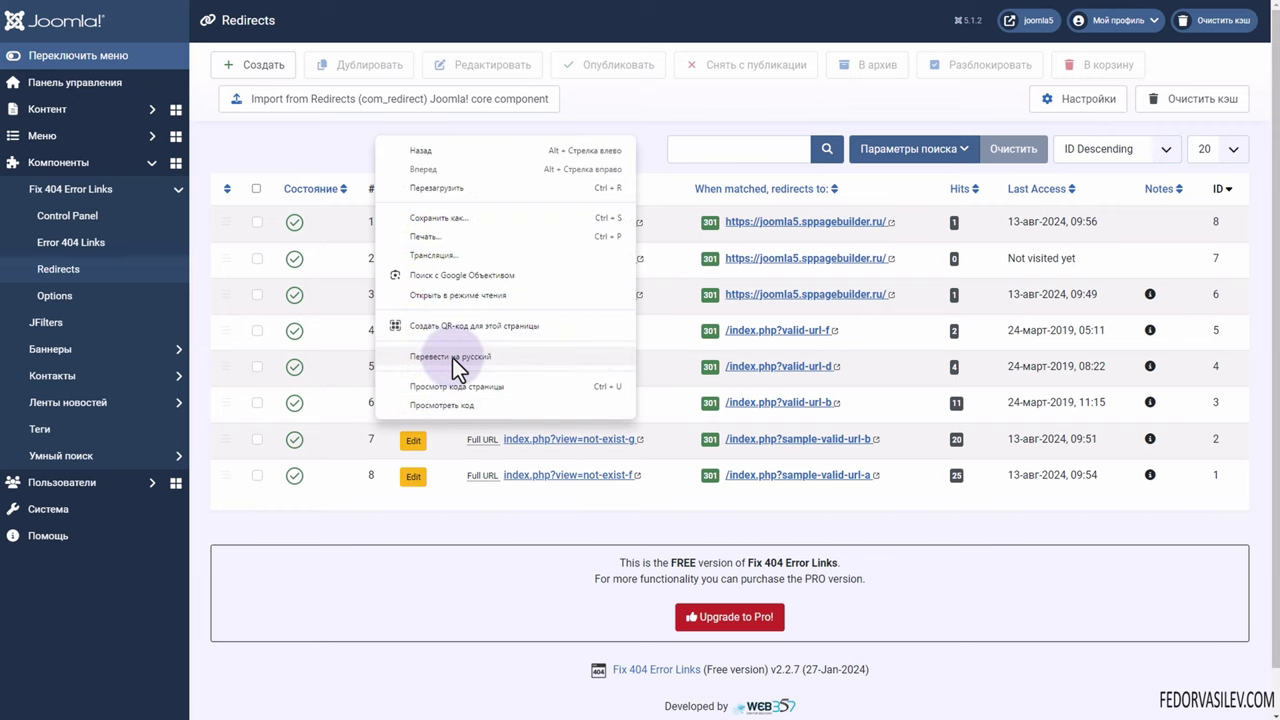
left_click(452, 356)
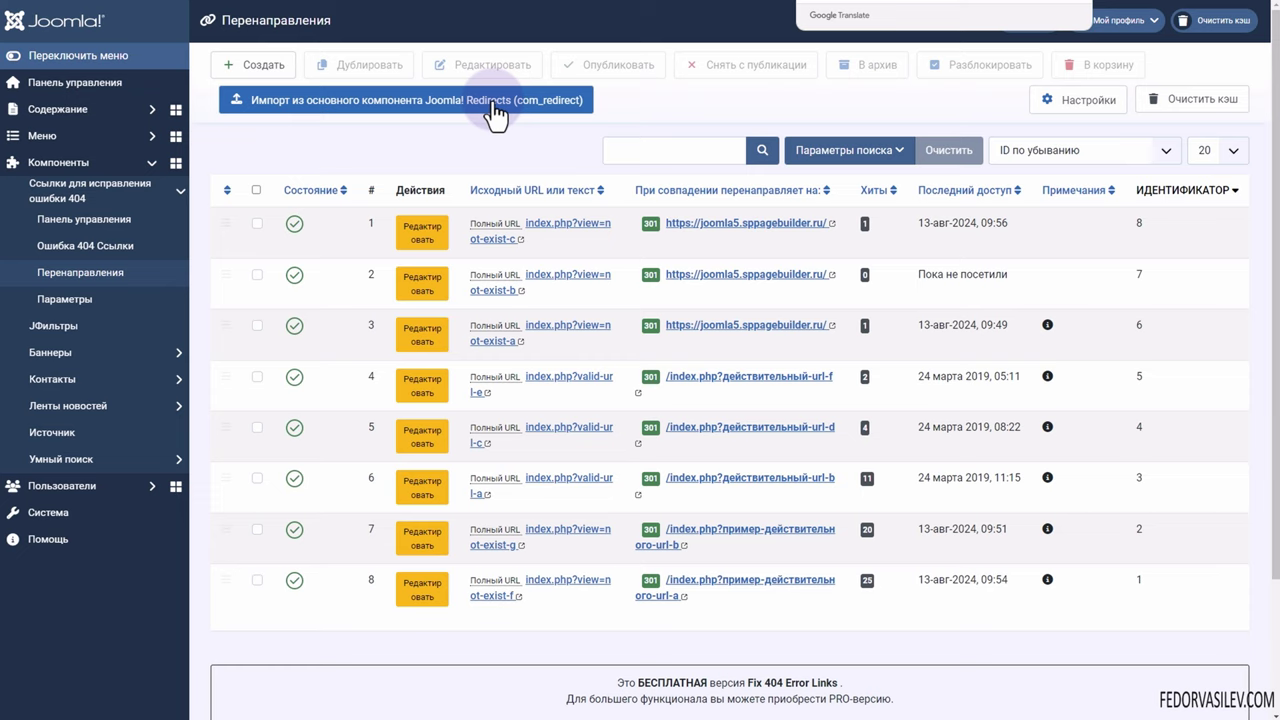
Step: Return to the Error 404 Links list and translate the page into Russian
left_click(437, 148)
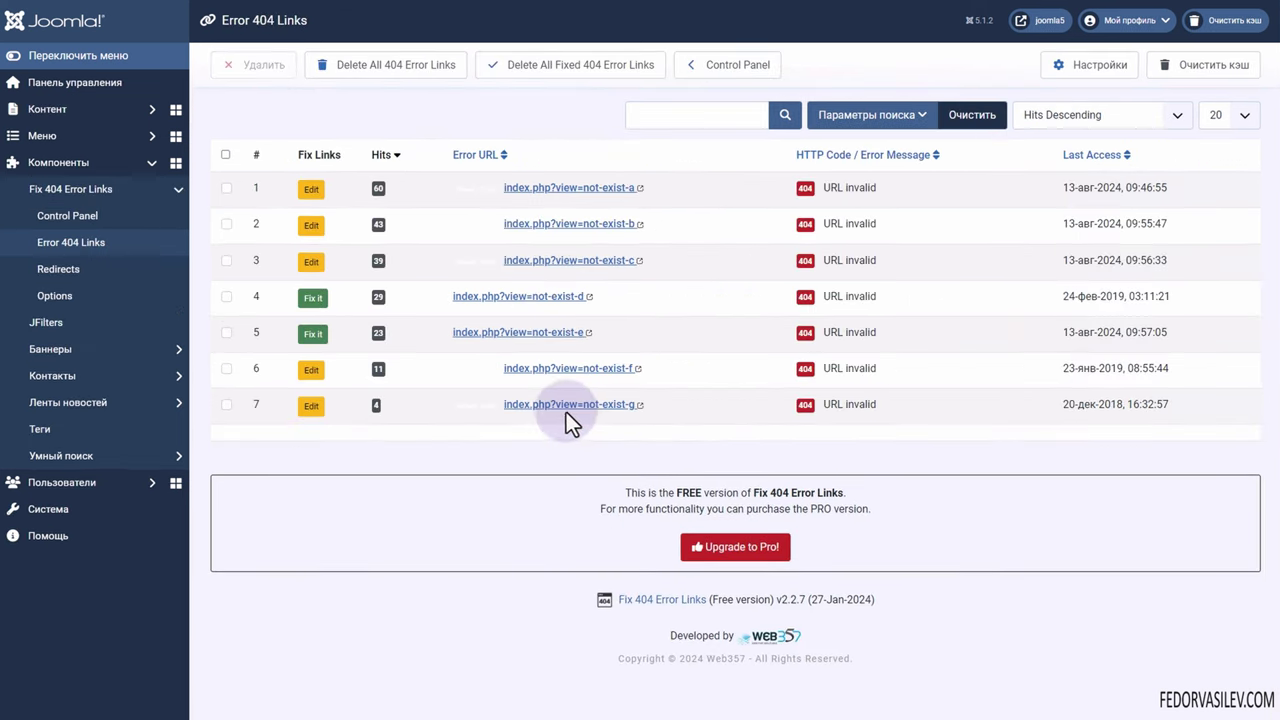
right_click(401, 466)
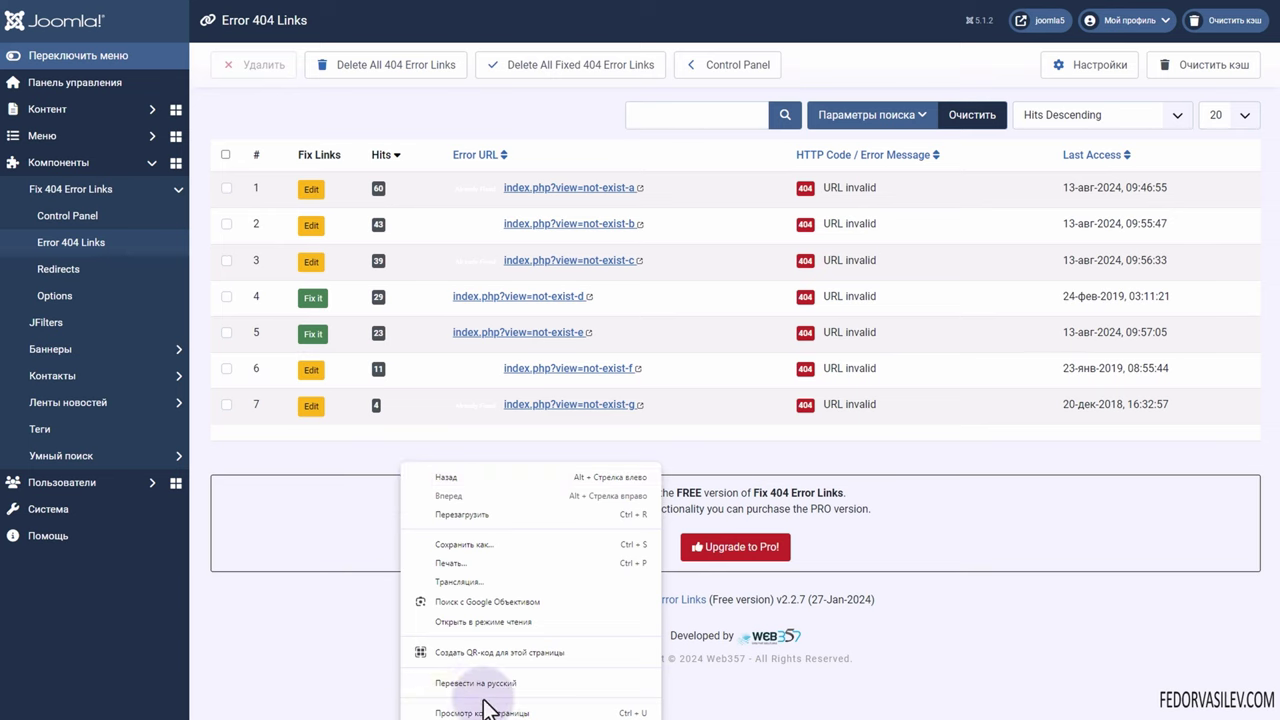
left_click(480, 690)
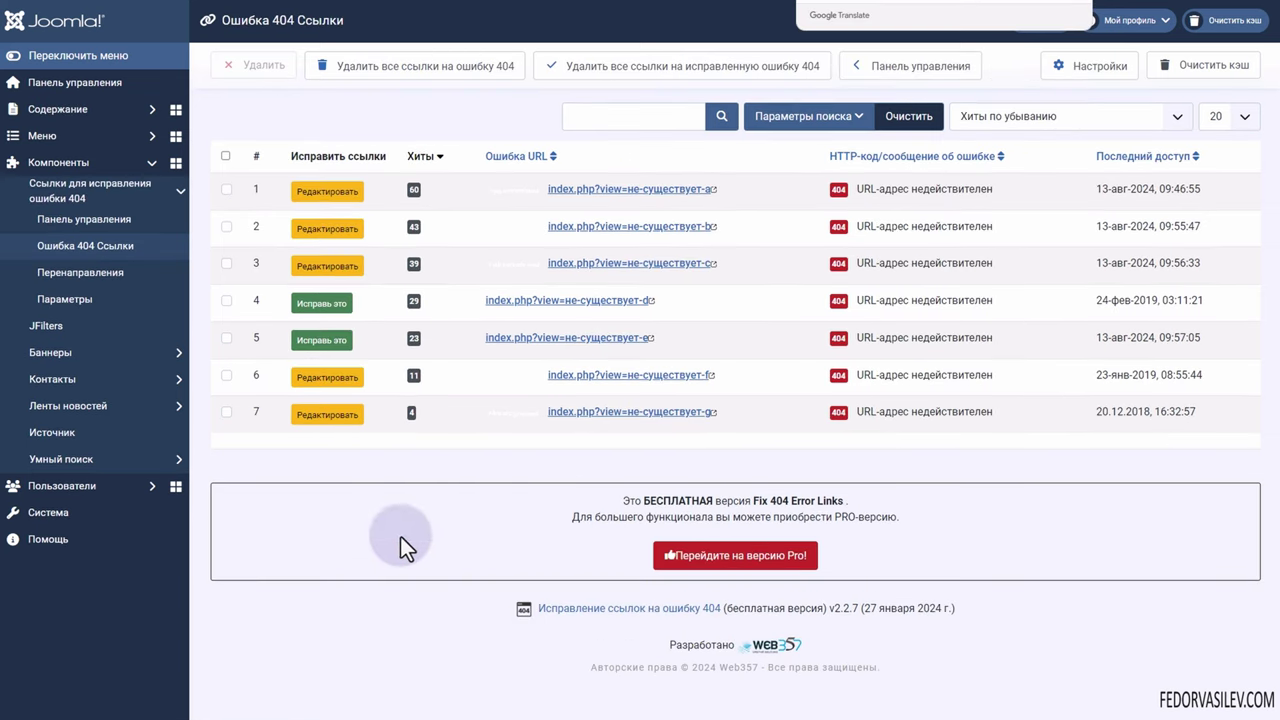
Step: Open the broken link index.php?view=not-exist-d on the site and examine its 404 message
left_click(549, 301)
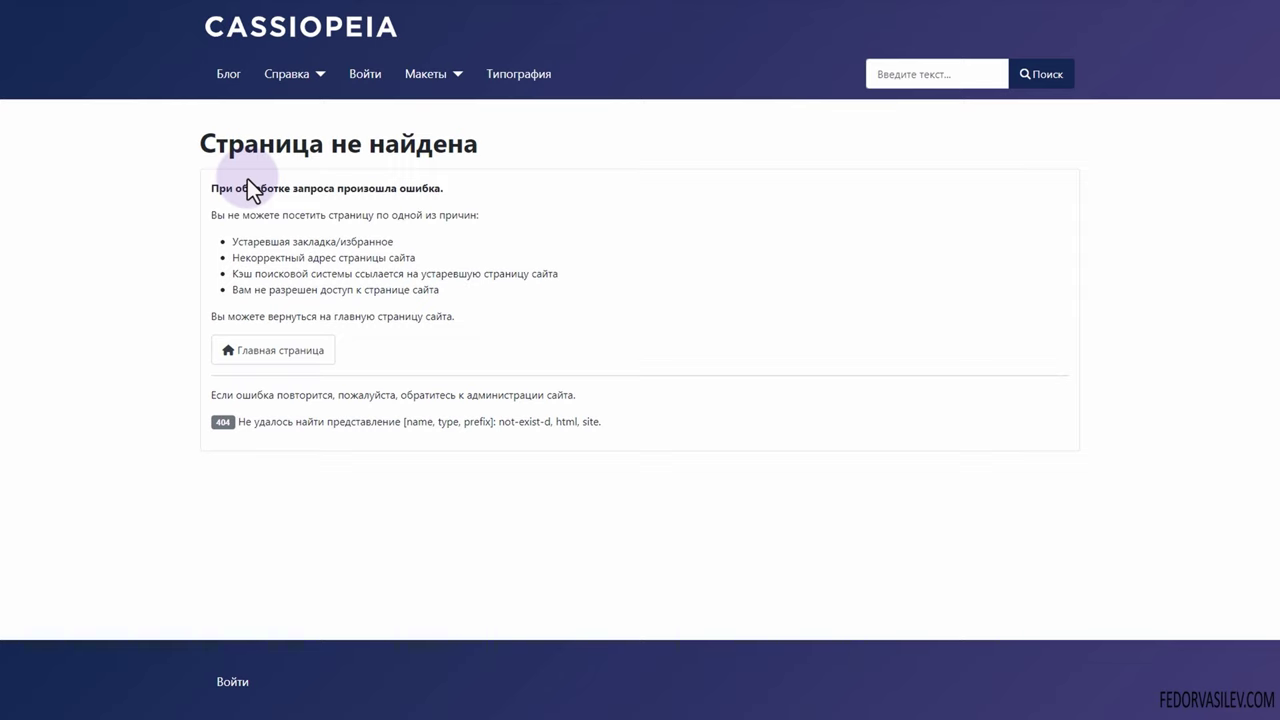
left_click_drag(201, 418, 471, 441)
left_click(471, 441)
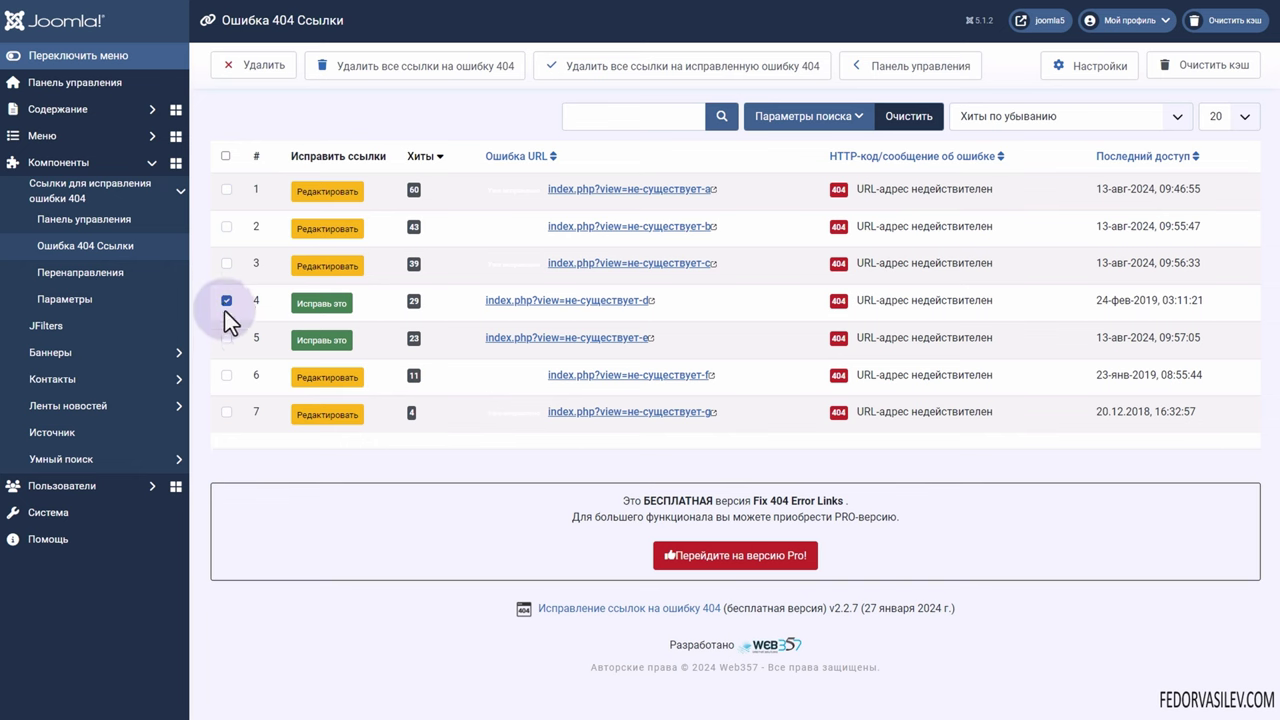
Step: Start a fix for the error link index.php?view=not-exist-d and translate the redirect form into Russian
left_click(316, 302)
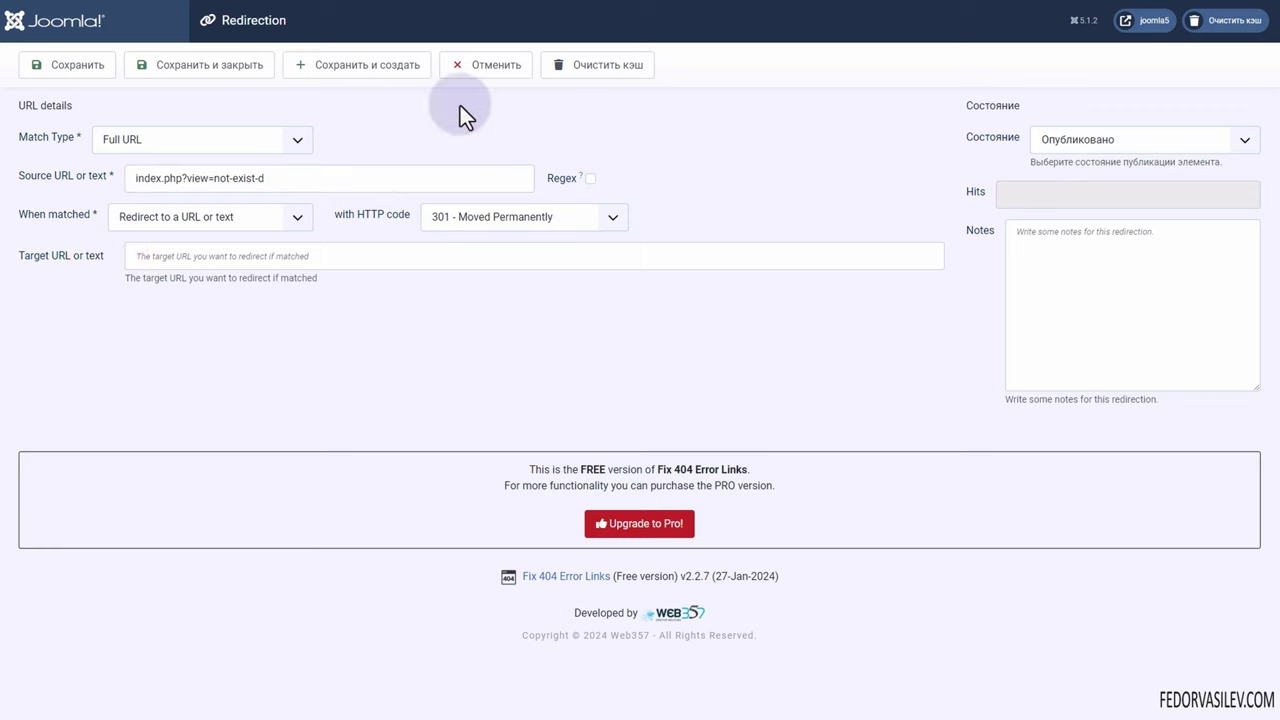
right_click(613, 370)
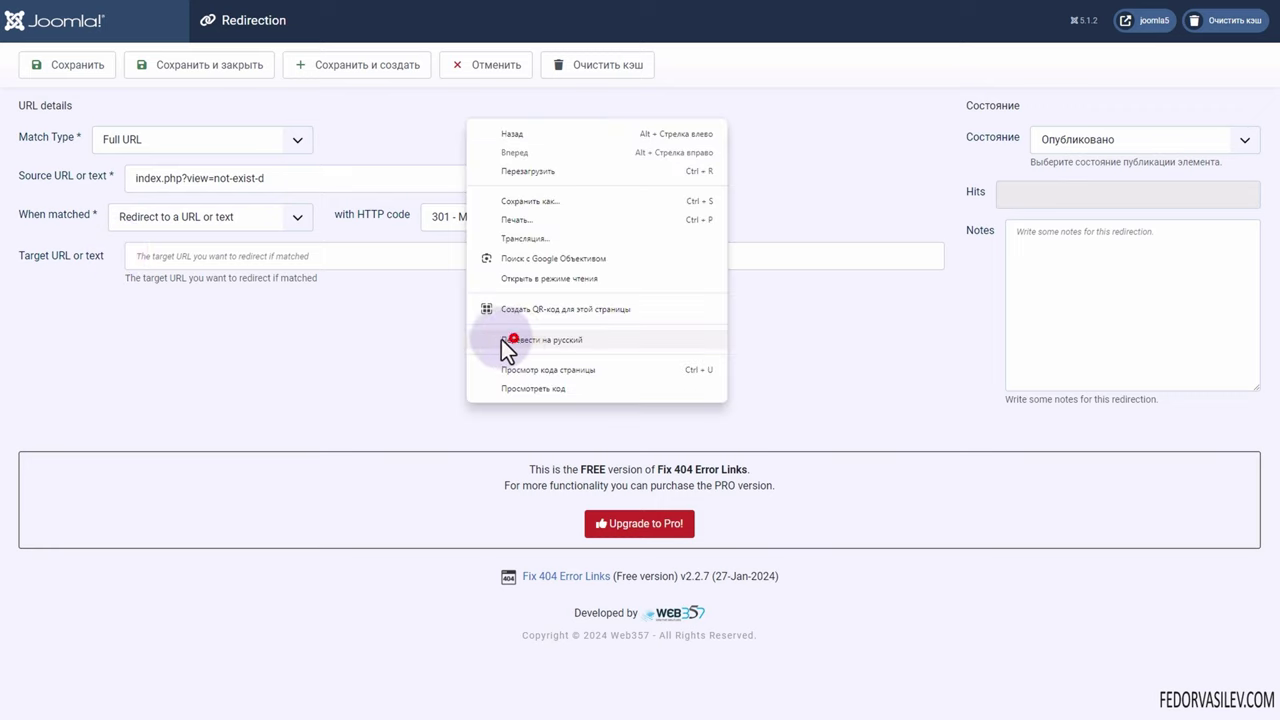
left_click(505, 340)
Step: Examine the match types available for the redirect, along with its source URL and target URL fields
left_click(297, 148)
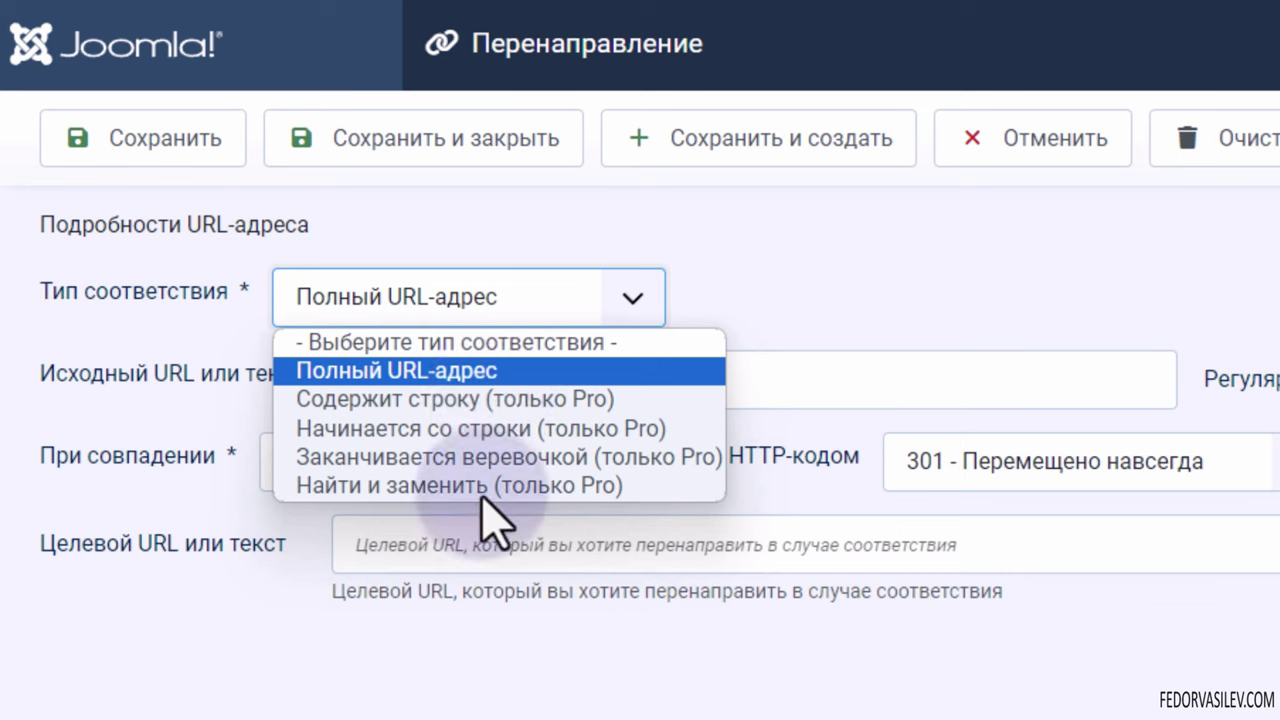
left_click(784, 293)
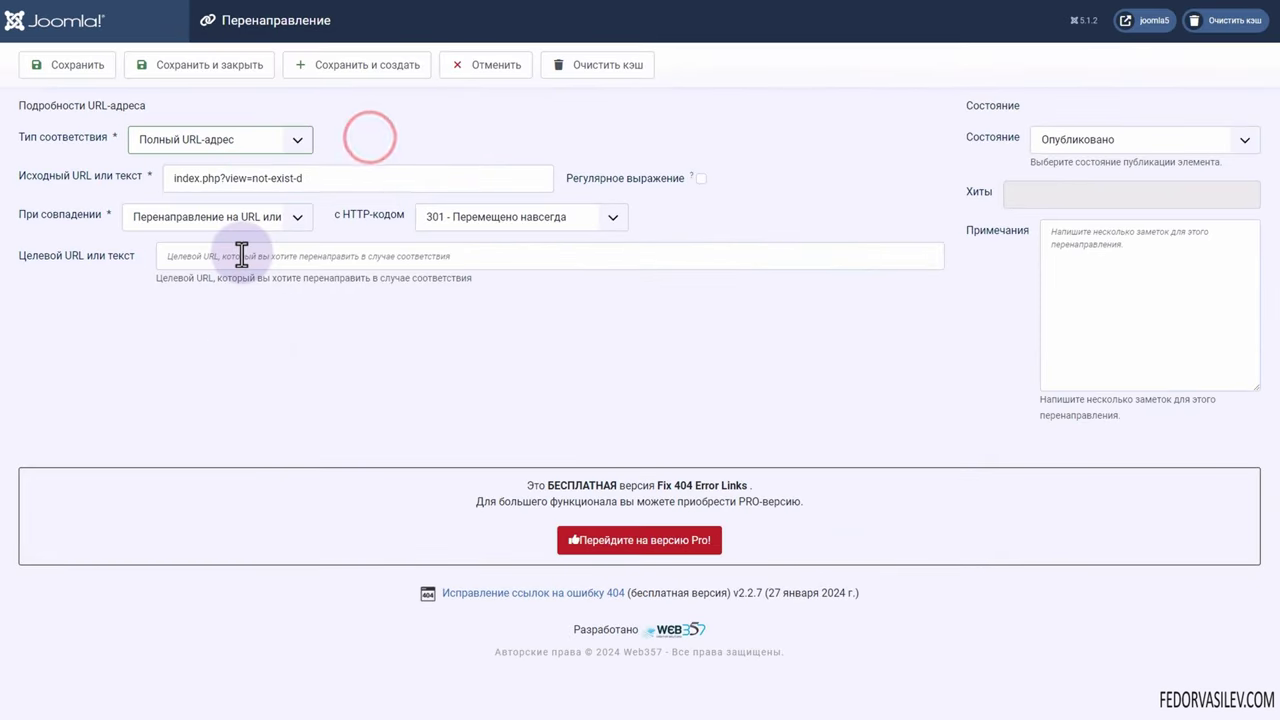
triple_click(333, 176)
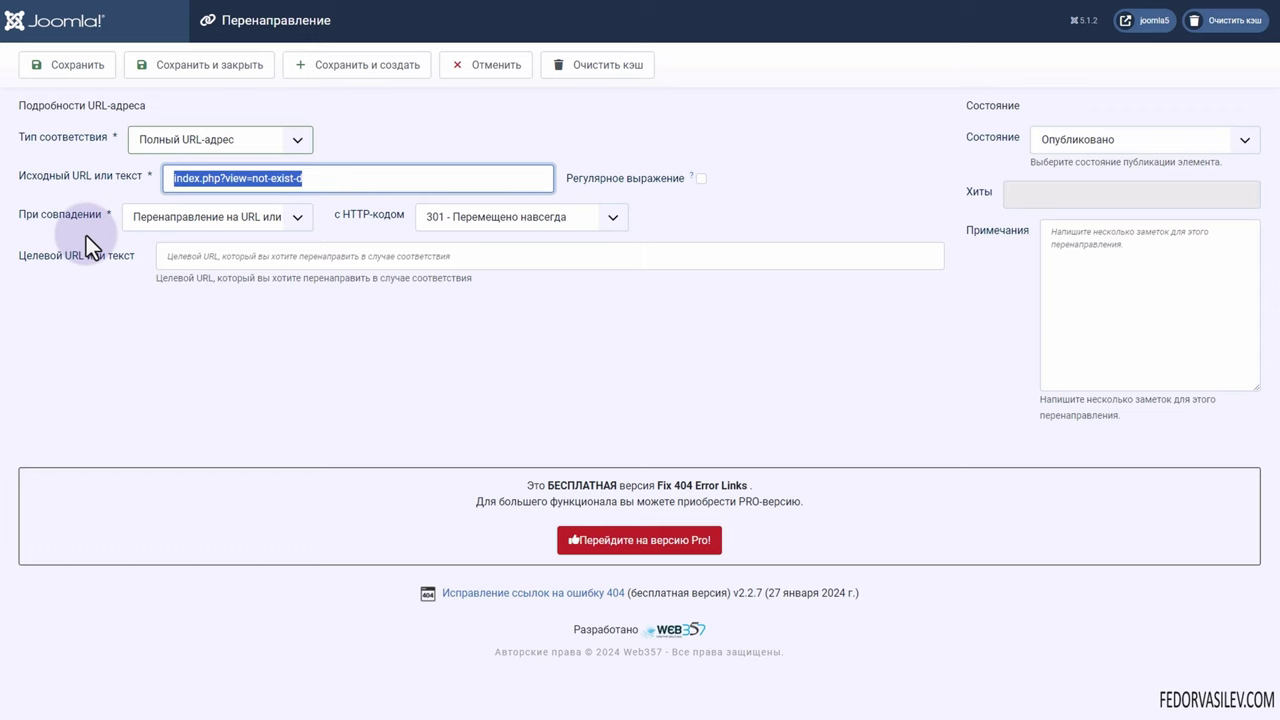
left_click(181, 259)
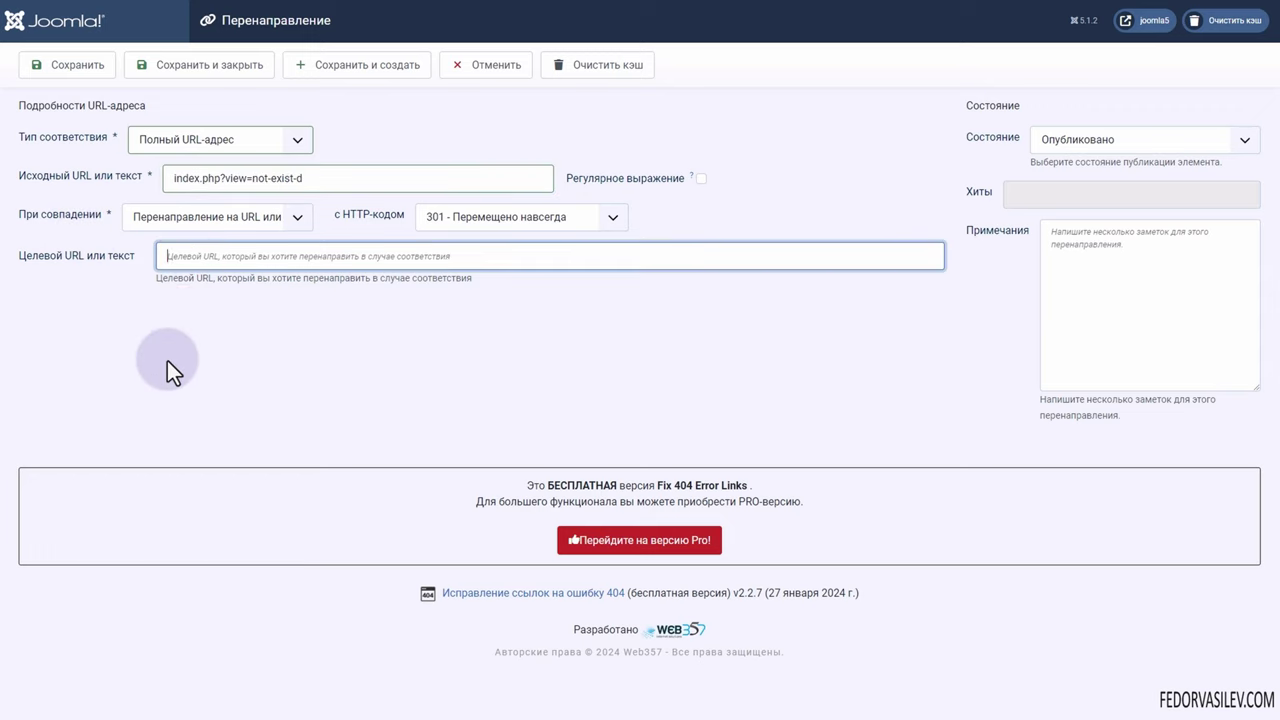
Step: Review the actions available when the URL matches and the HTTP codes offered for the redirect
left_click(296, 217)
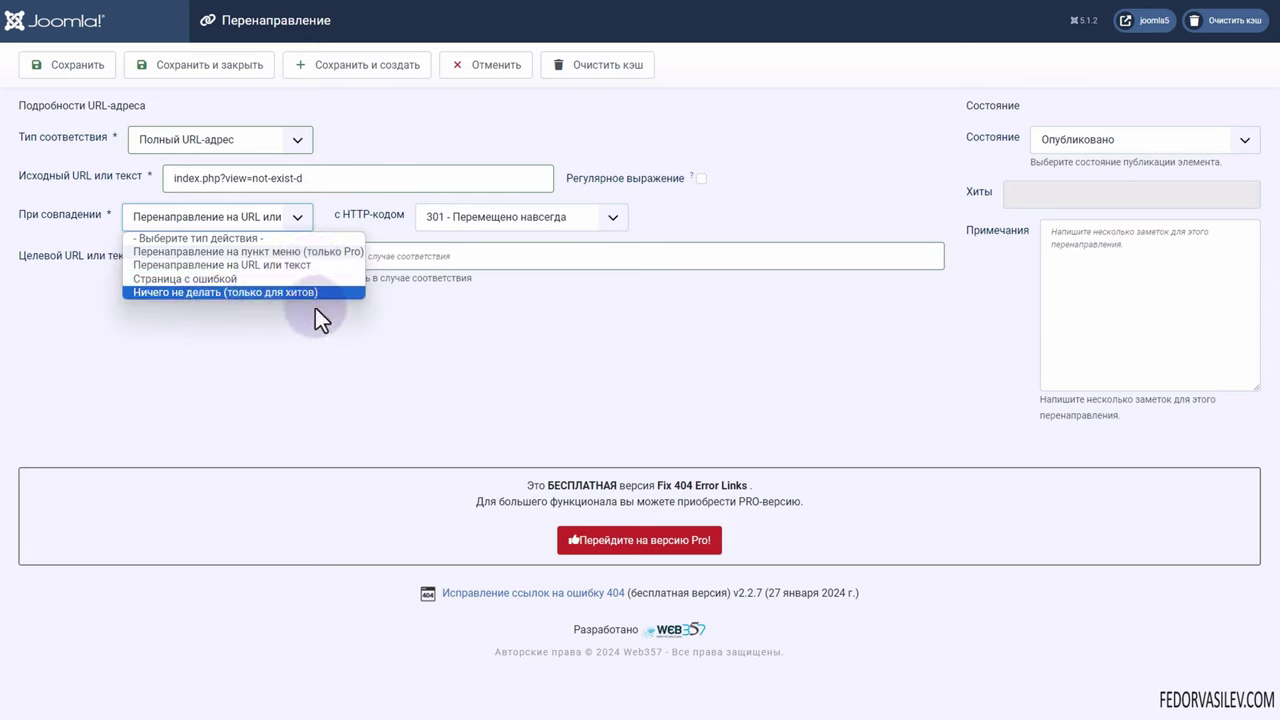
left_click(409, 312)
left_click(476, 217)
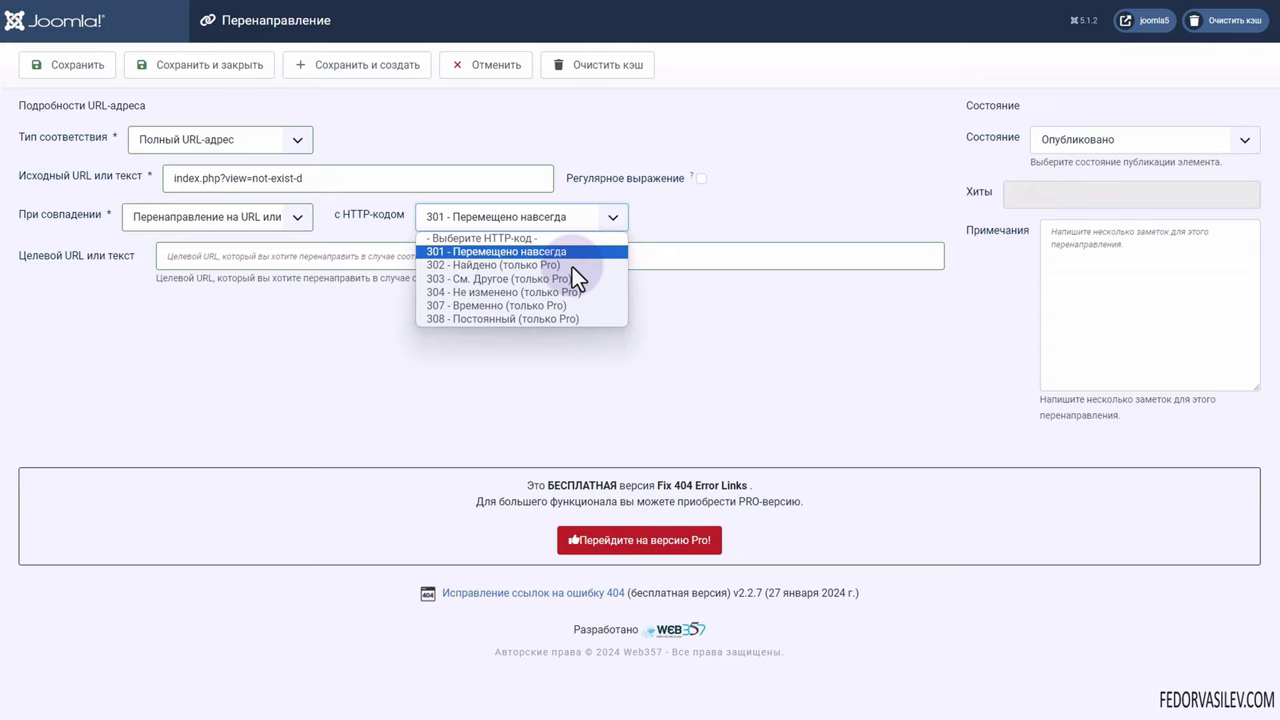
left_click(646, 230)
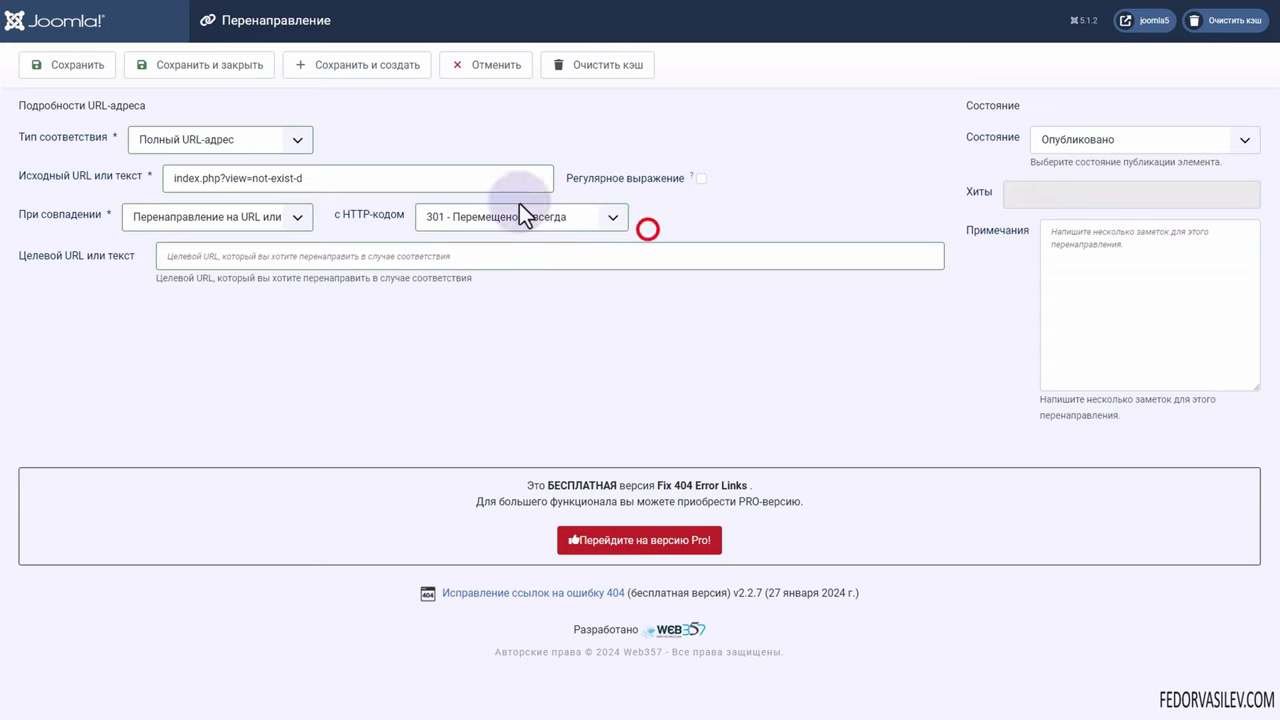
Step: Look over the publication states available for the redirect without changing the current one
left_click(1095, 137)
left_click(1095, 137)
left_click(1095, 137)
left_click(1095, 136)
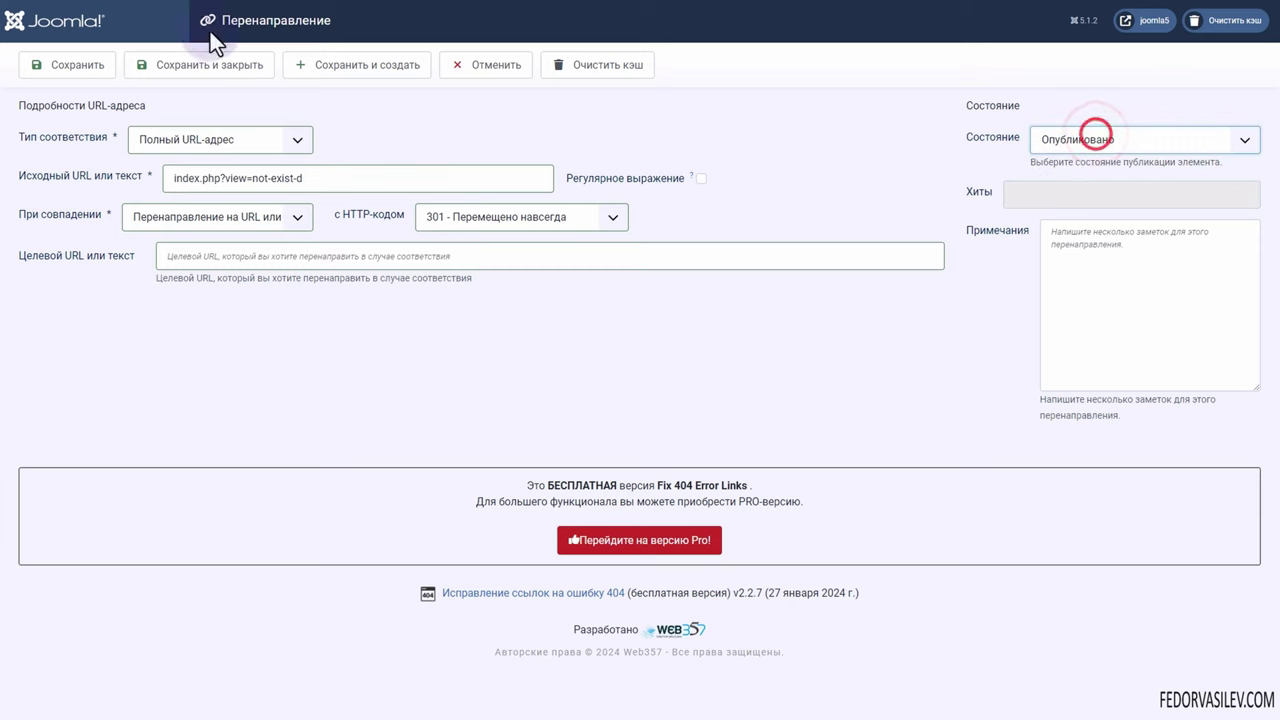
left_click(1076, 150)
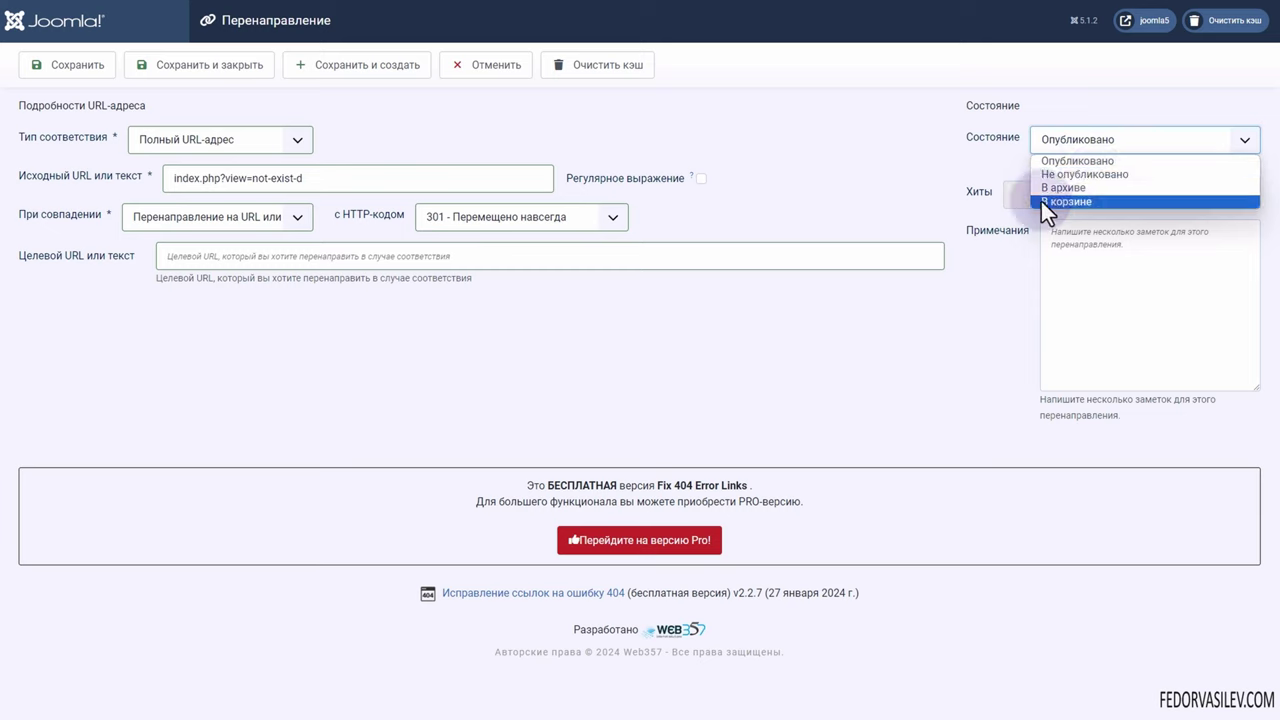
left_click(908, 168)
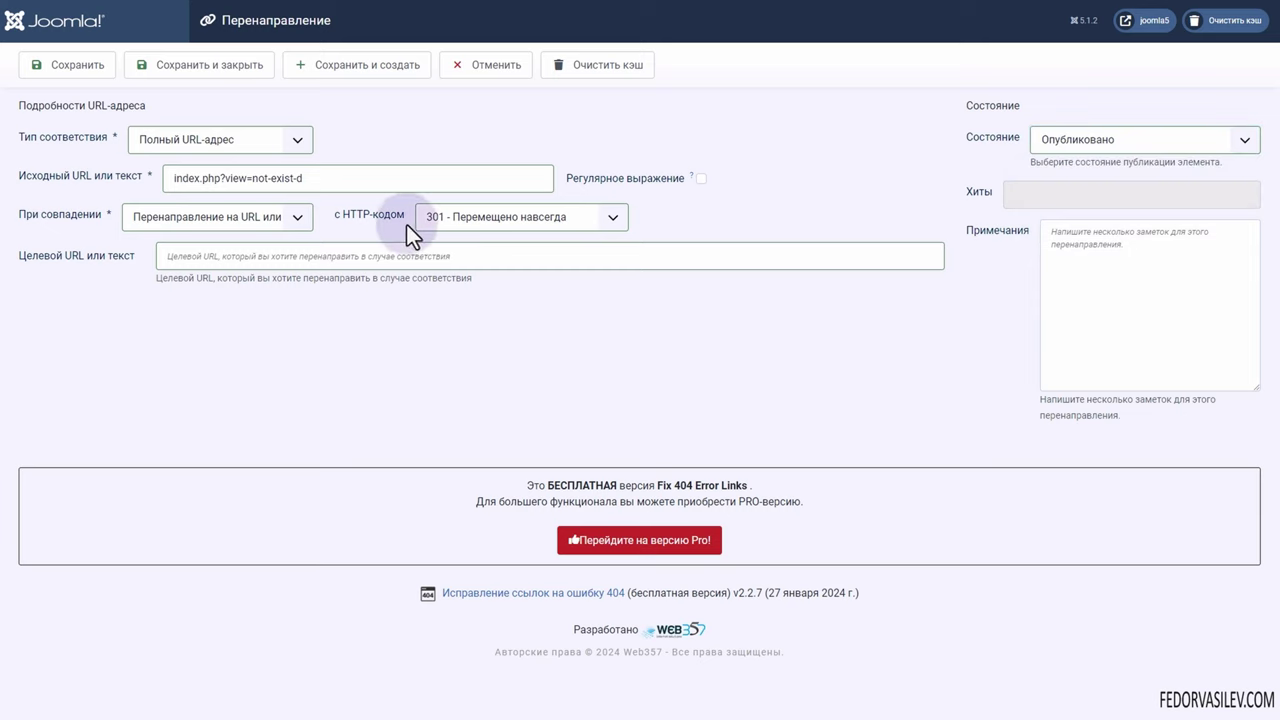
Step: Leave the redirect form without saving and read the note on the index.php?view=not-exist-a redirect
left_click(1072, 230)
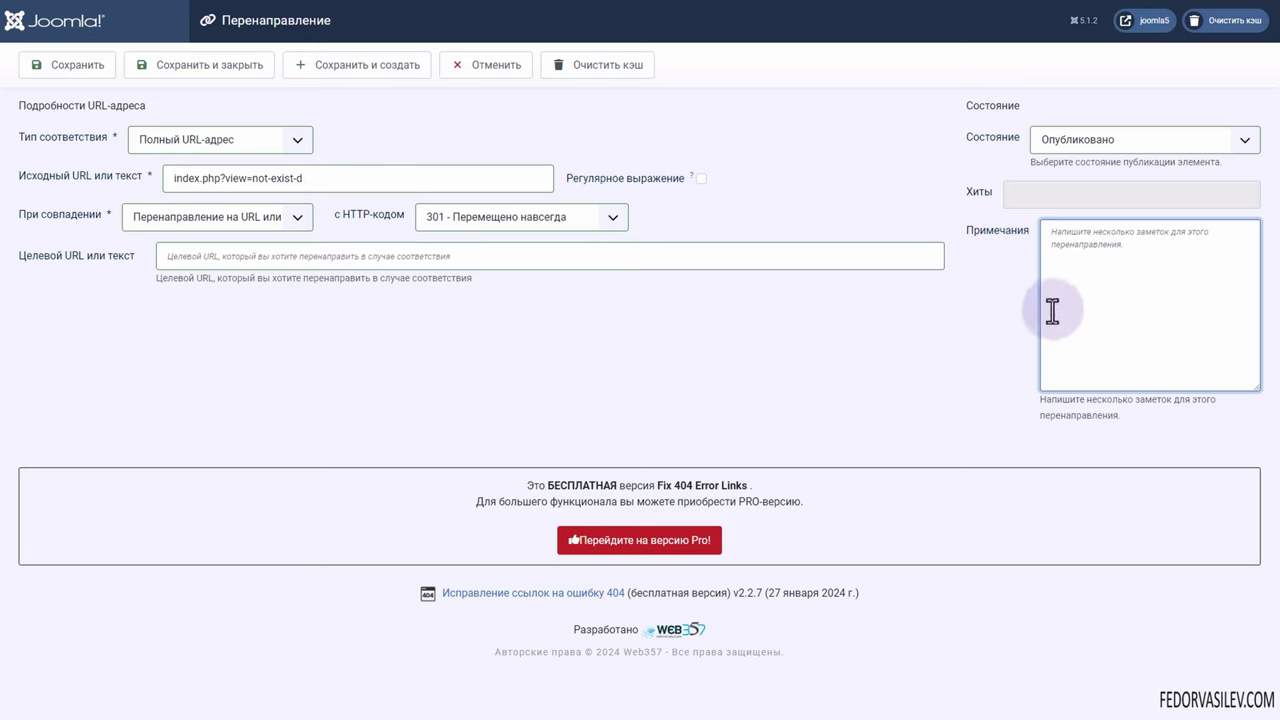
left_click(489, 67)
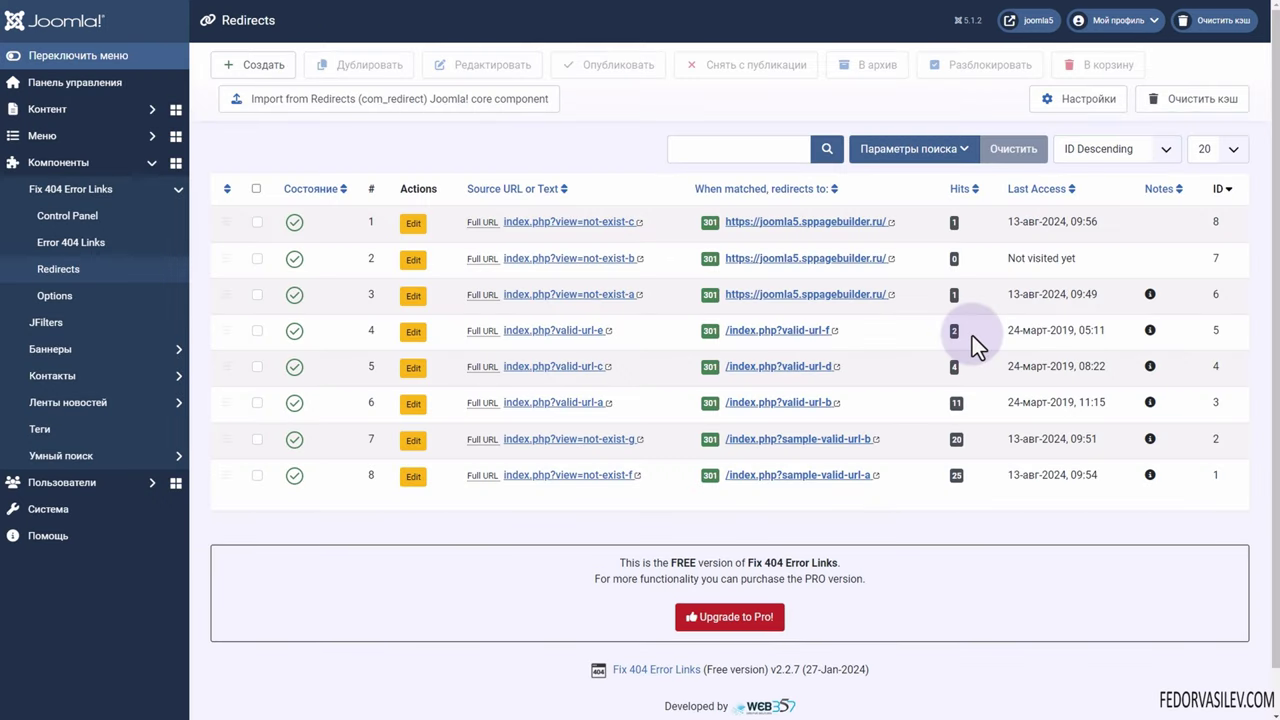
mouse_move(1150, 296)
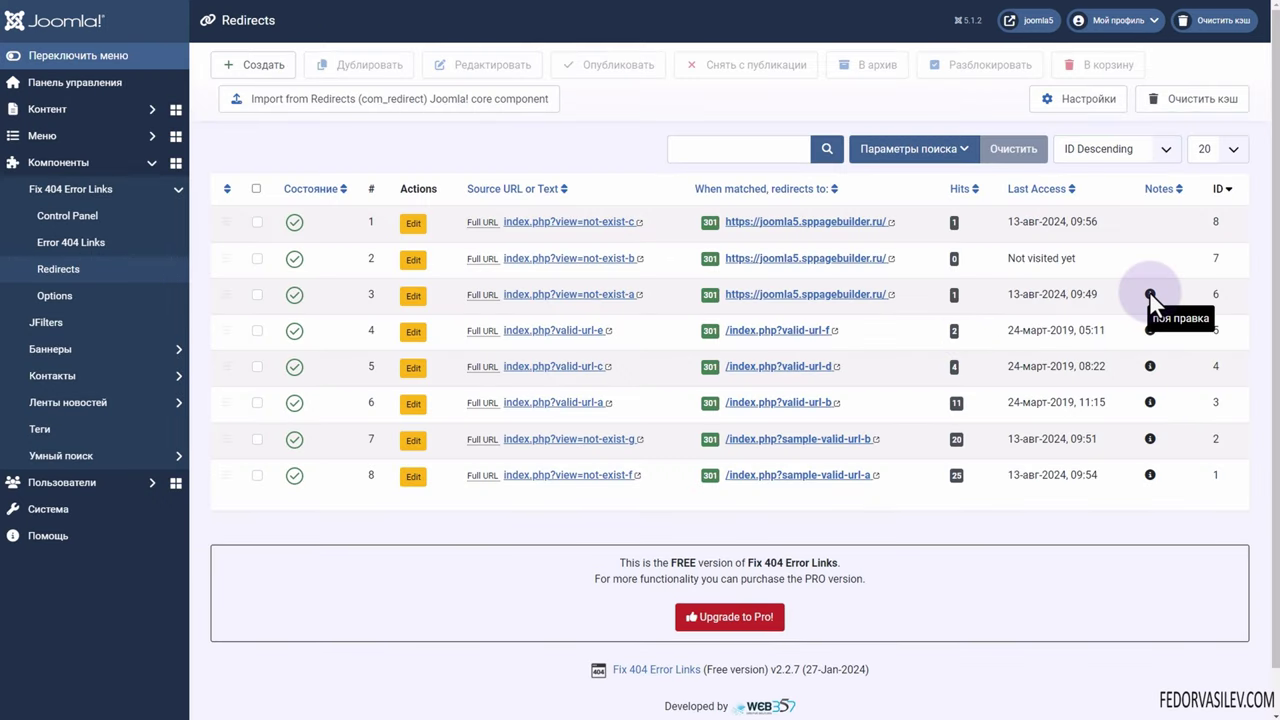
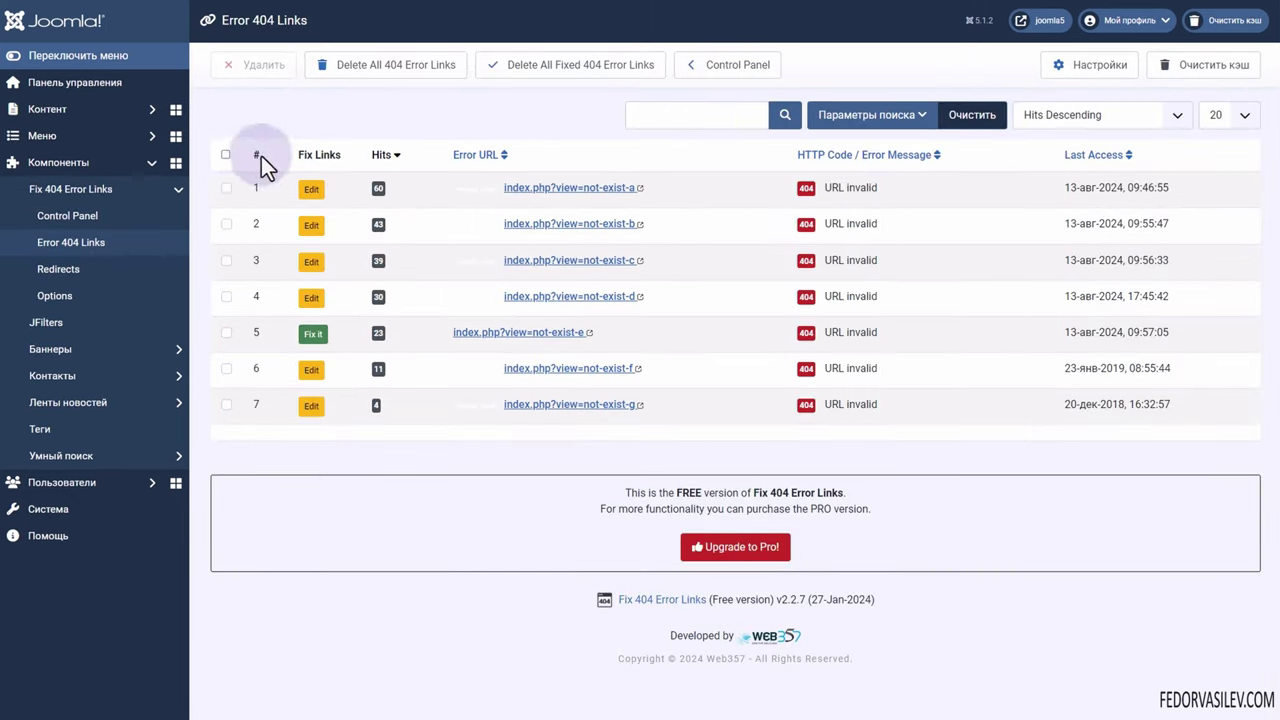
Step: Open the Fix 404 Error Links options and examine the setting for storing error links from guests
left_click(476, 168)
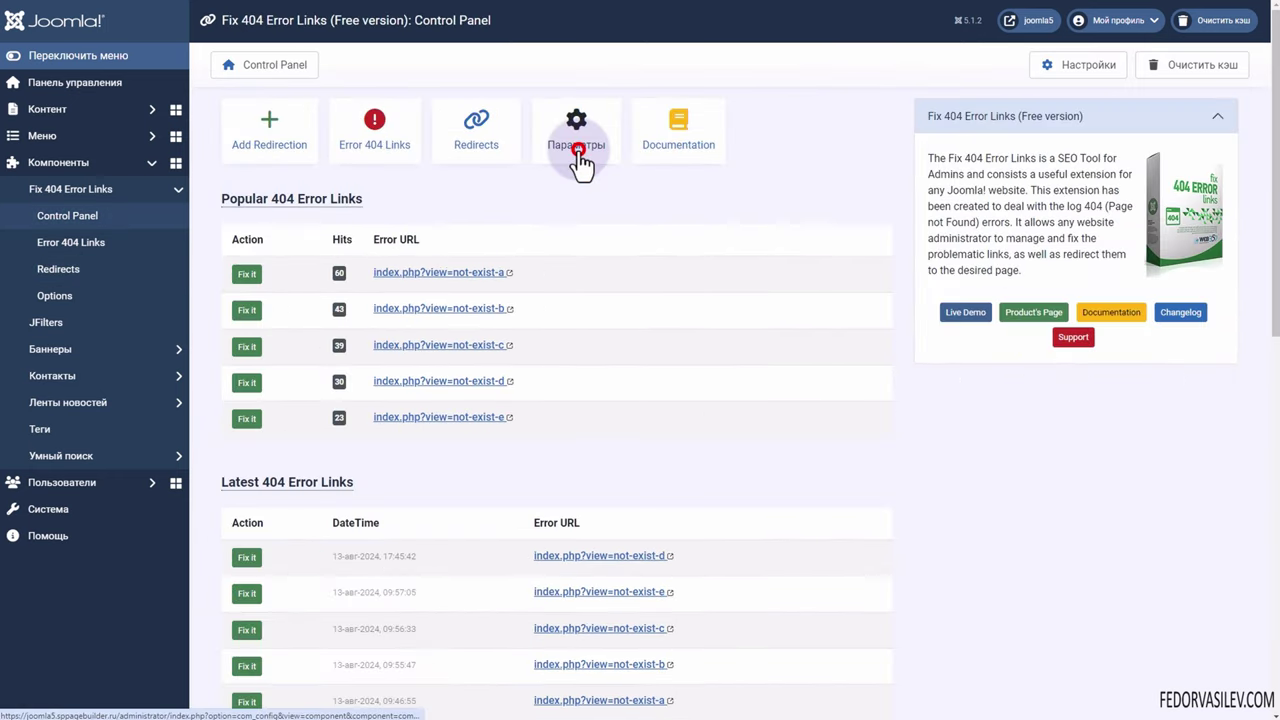
left_click(574, 148)
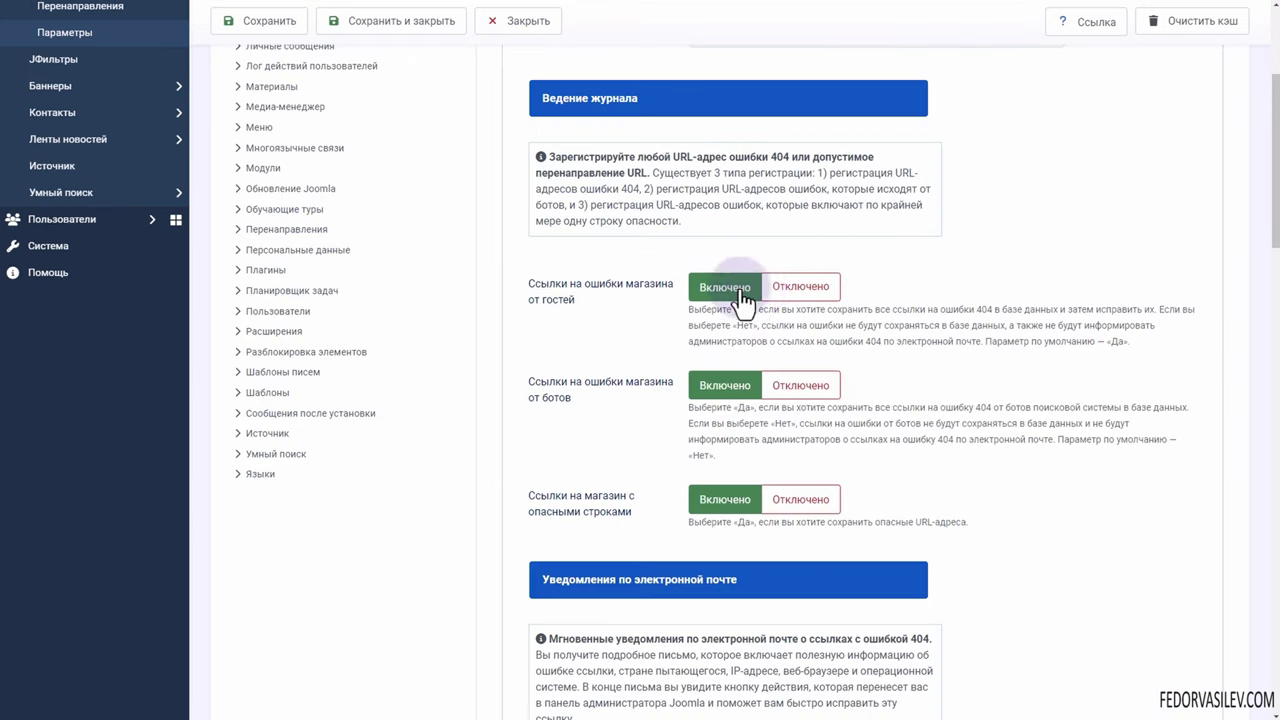
left_click(776, 285)
left_click(715, 287)
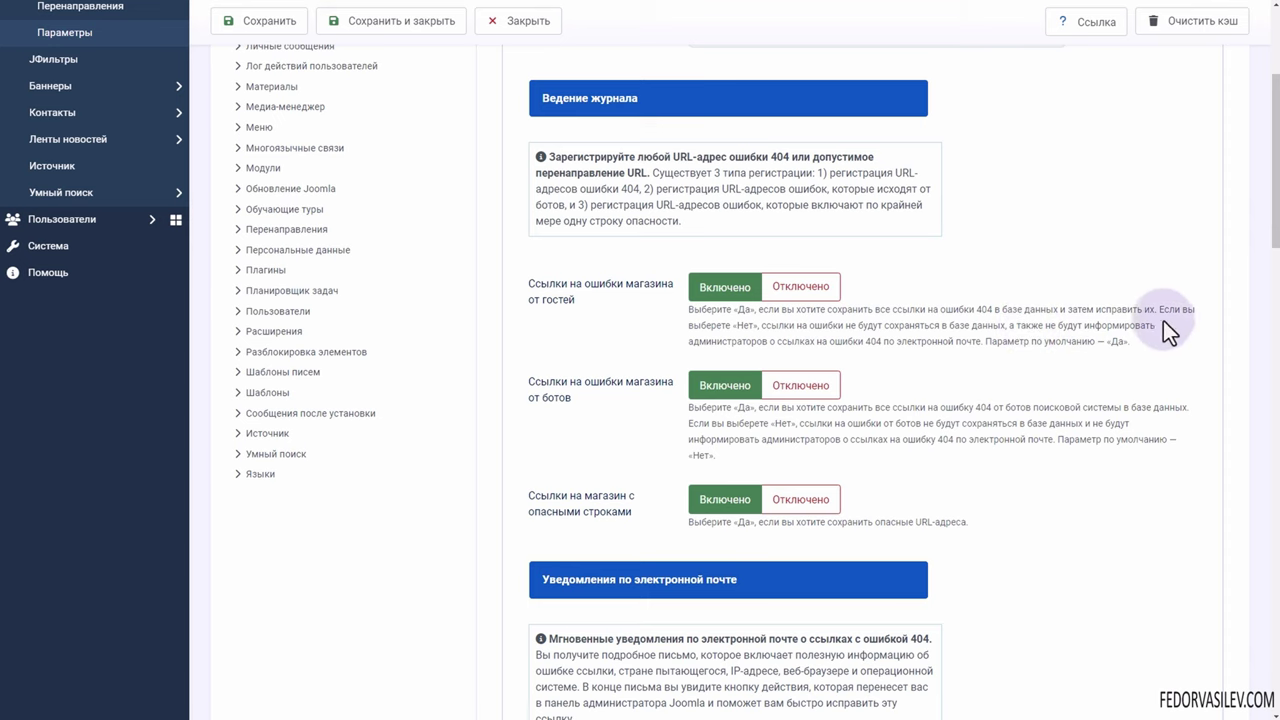
left_click_drag(914, 312, 1109, 346)
left_click(894, 315)
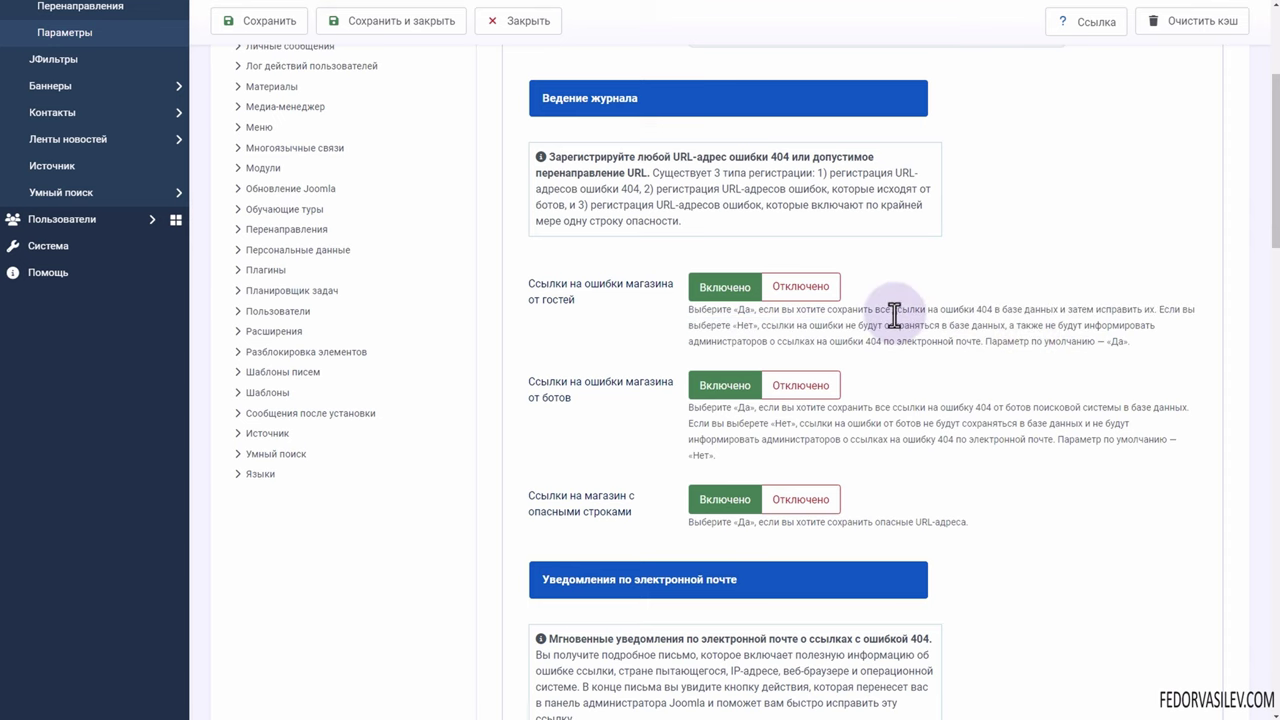
Step: Examine the logging settings for error links from bots and links containing danger strings
scroll(894, 315, "down", 2)
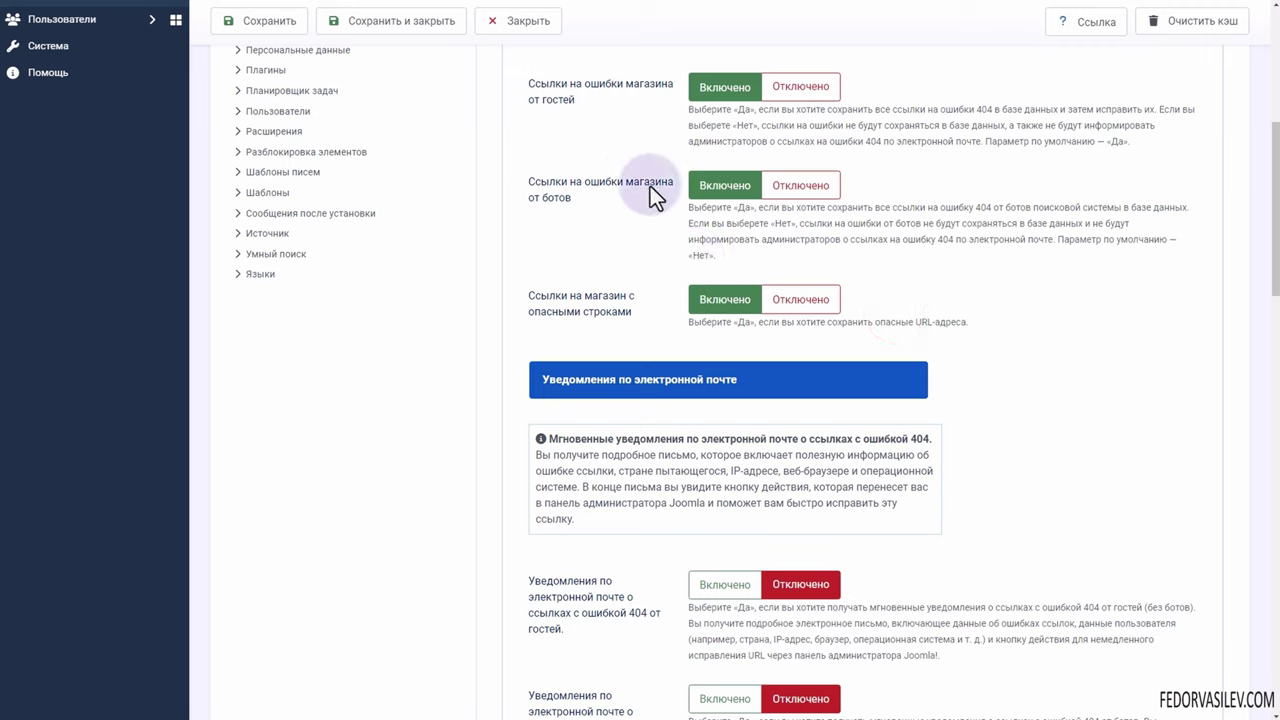
left_click_drag(584, 208, 541, 189)
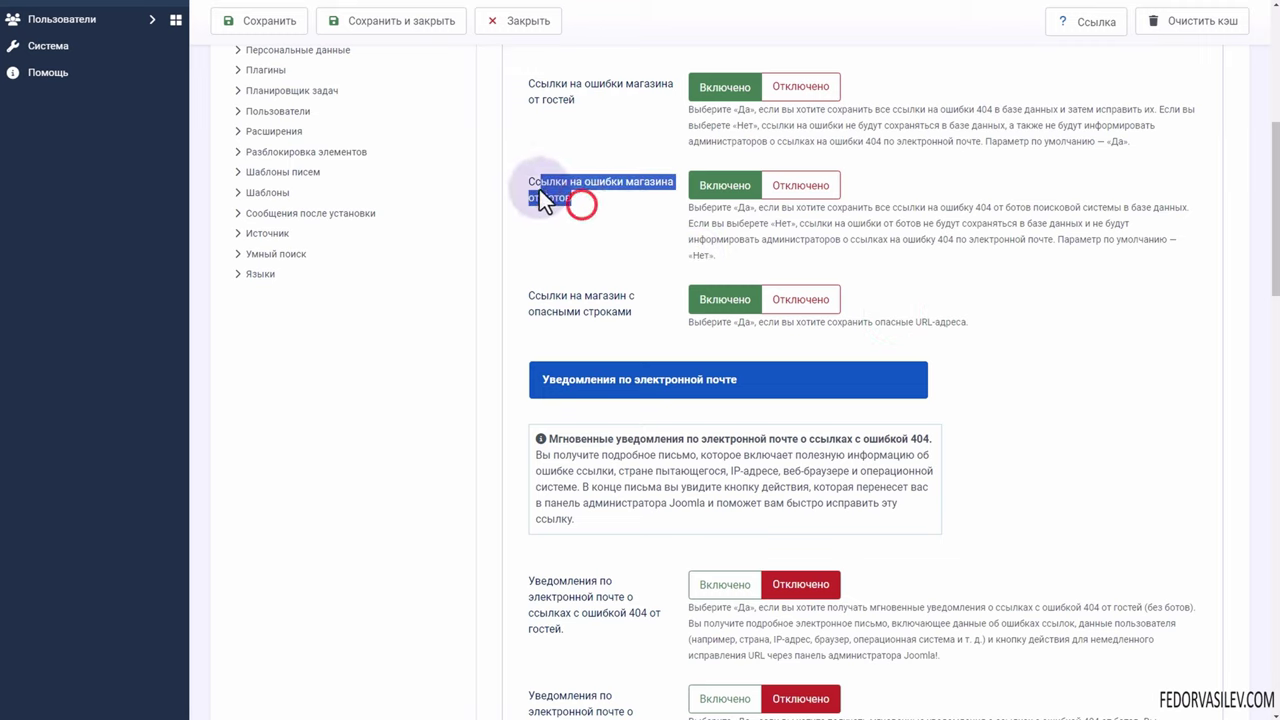
left_click(634, 223)
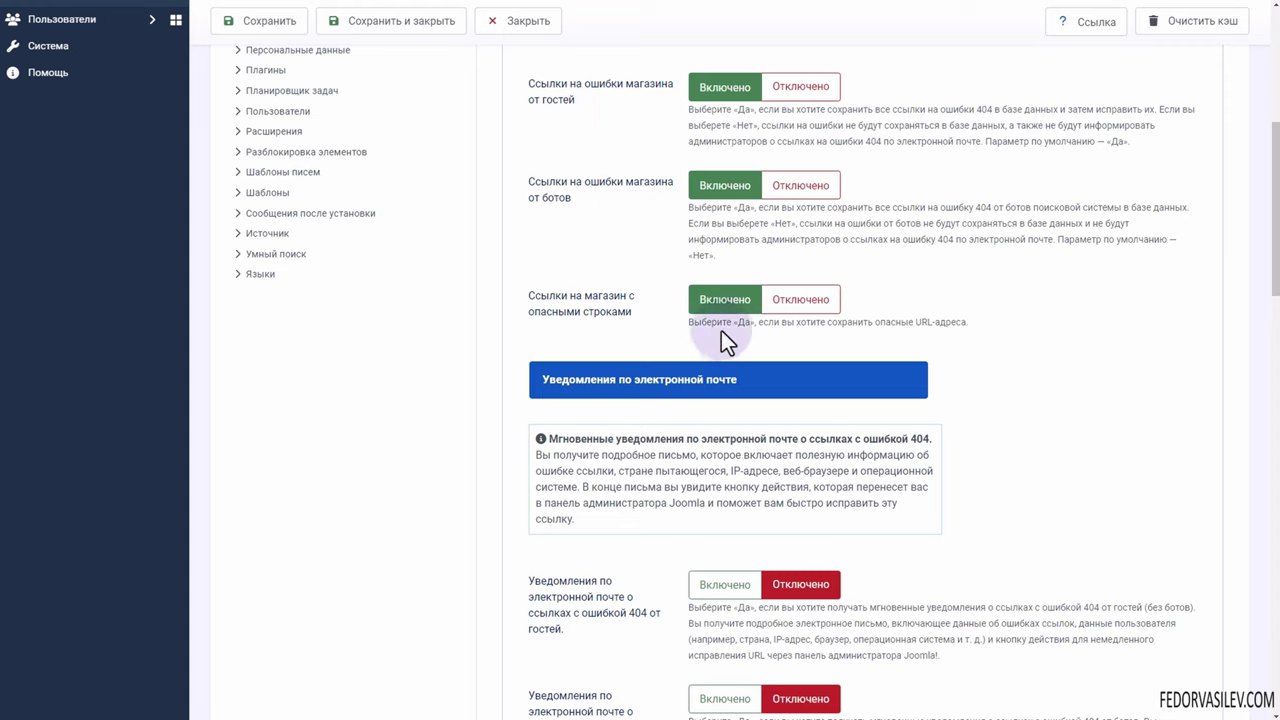
left_click_drag(721, 330, 868, 324)
left_click(949, 320)
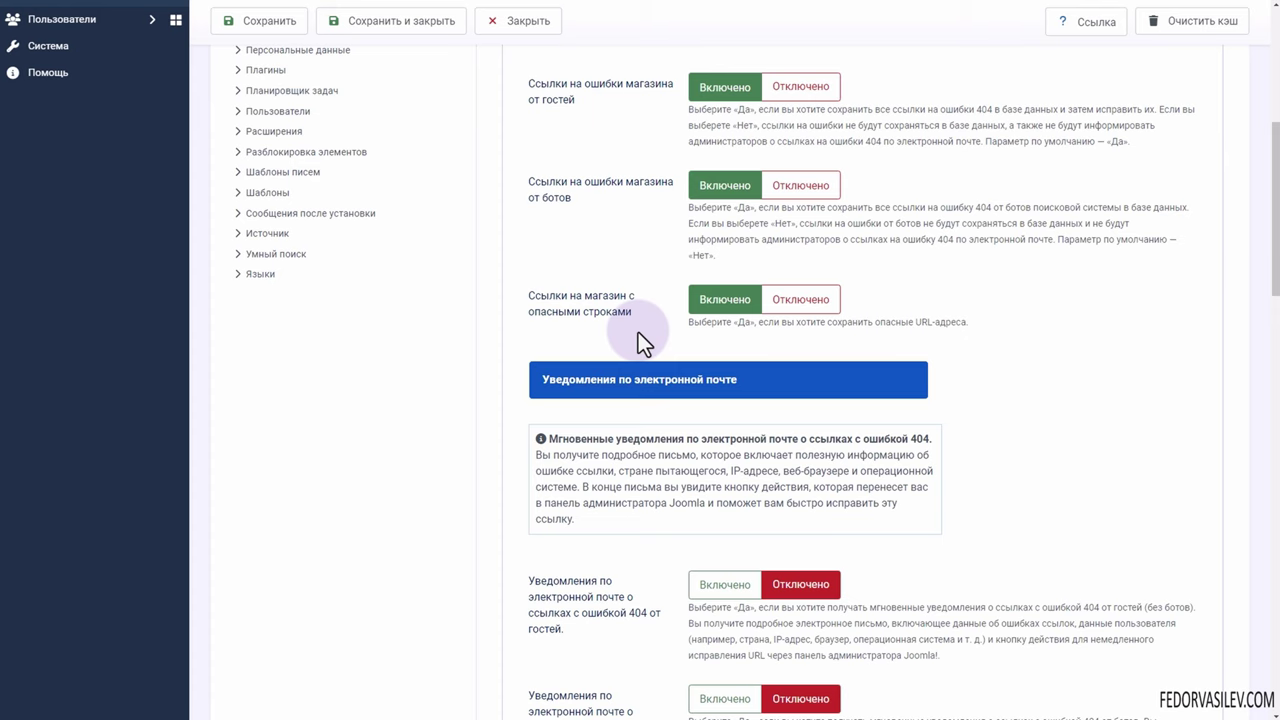
Step: Review the email notification settings for 404 links from guests, from bots and with danger strings
scroll(1024, 275, "down", 4)
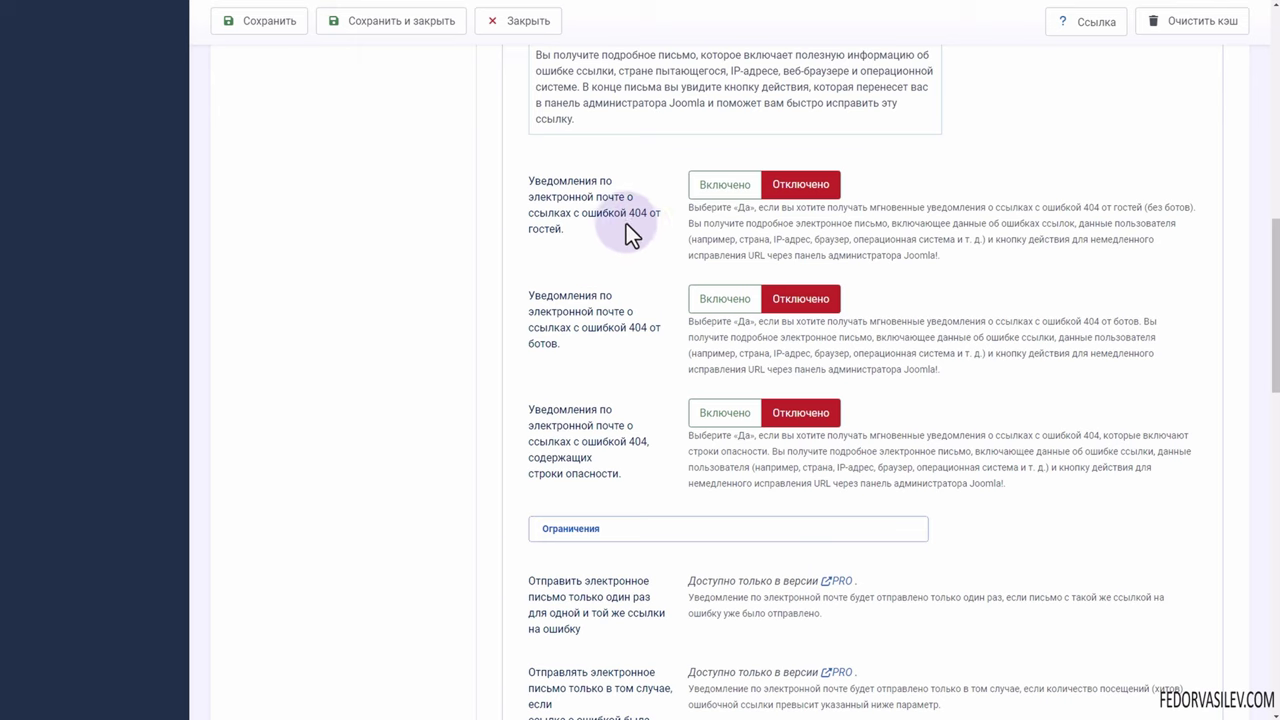
left_click_drag(562, 233, 539, 216)
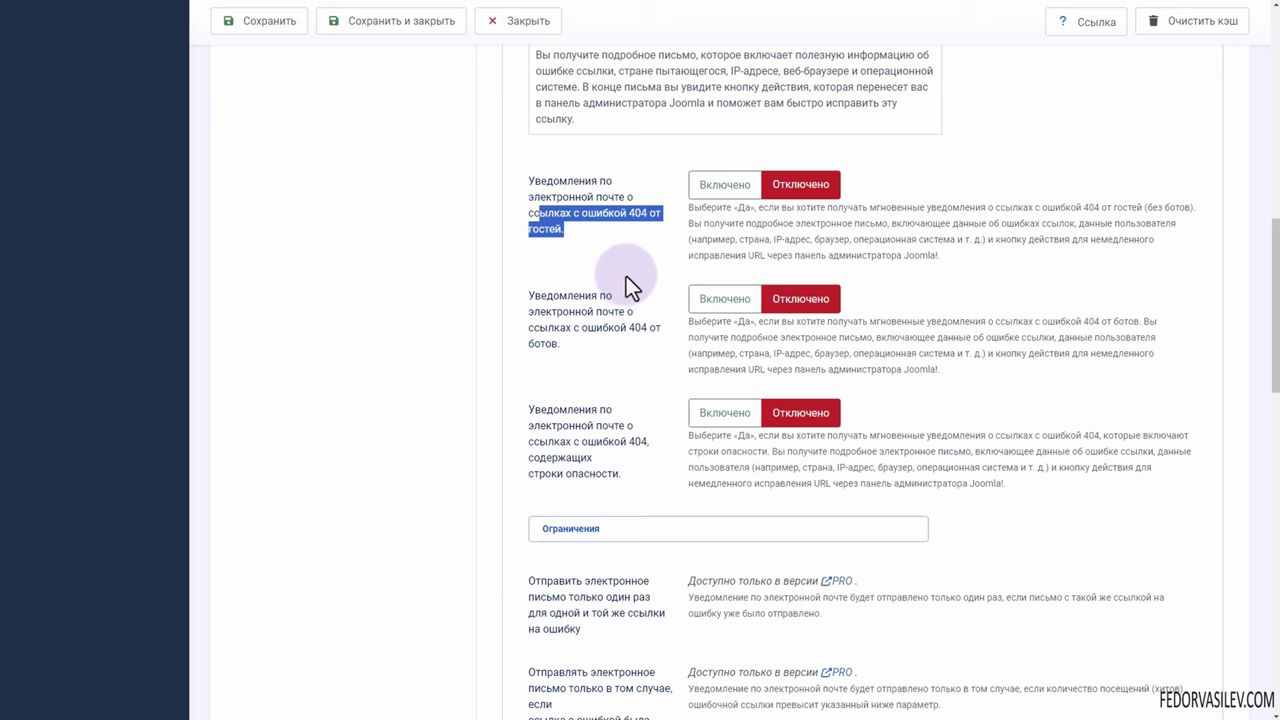
left_click(690, 238)
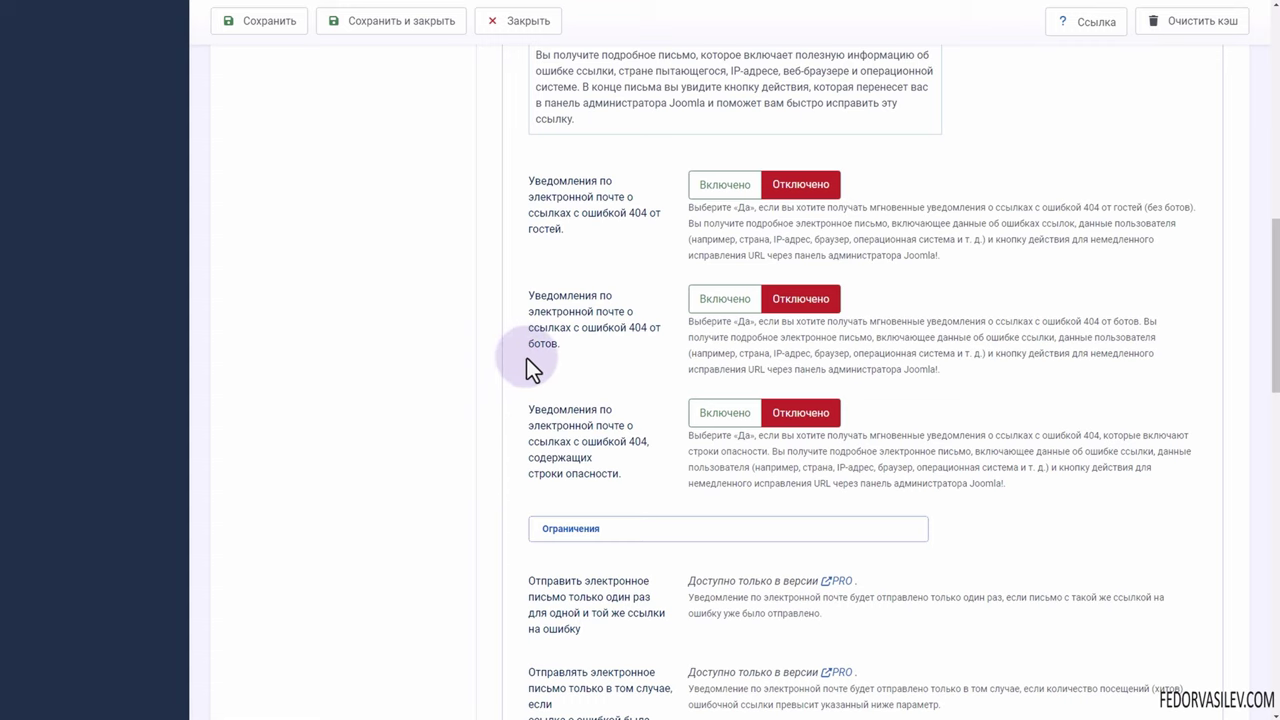
left_click_drag(552, 344, 535, 328)
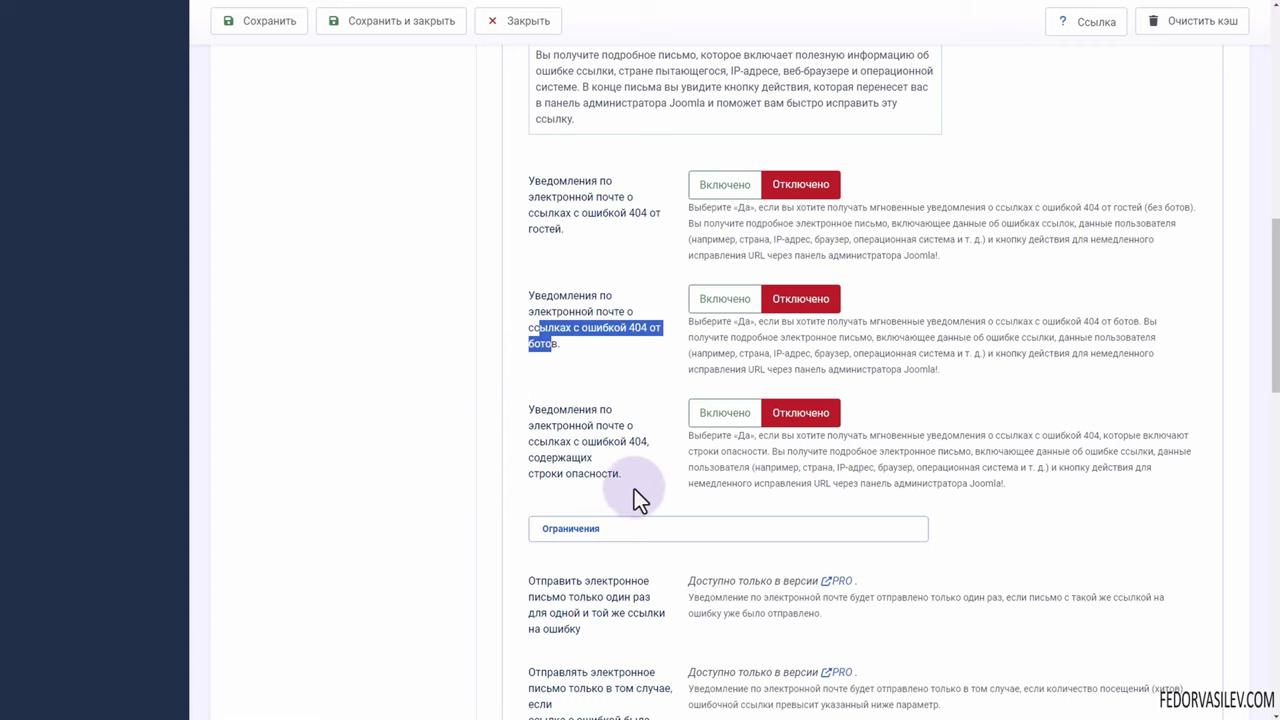
left_click_drag(624, 483, 580, 474)
scroll(660, 380, "down", 3)
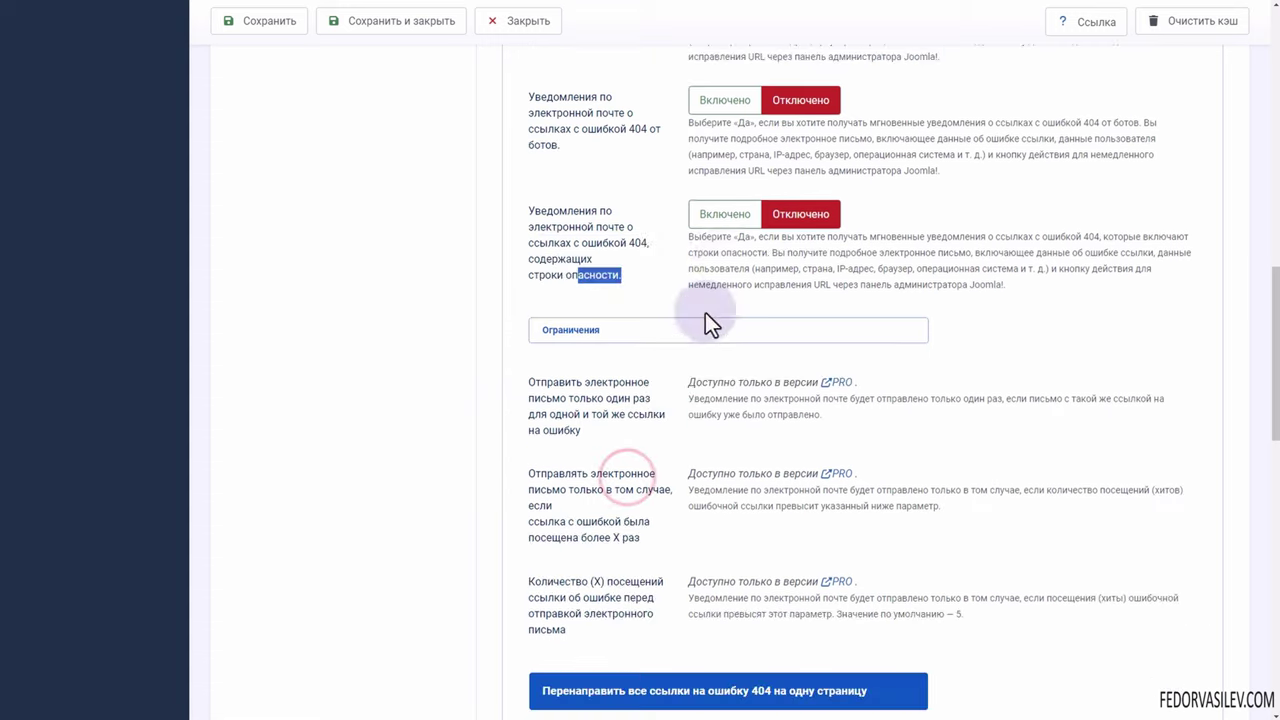
Step: Temporarily enable email notifications for 404 links containing danger strings and look at the multiple-recipients setting
left_click(728, 211)
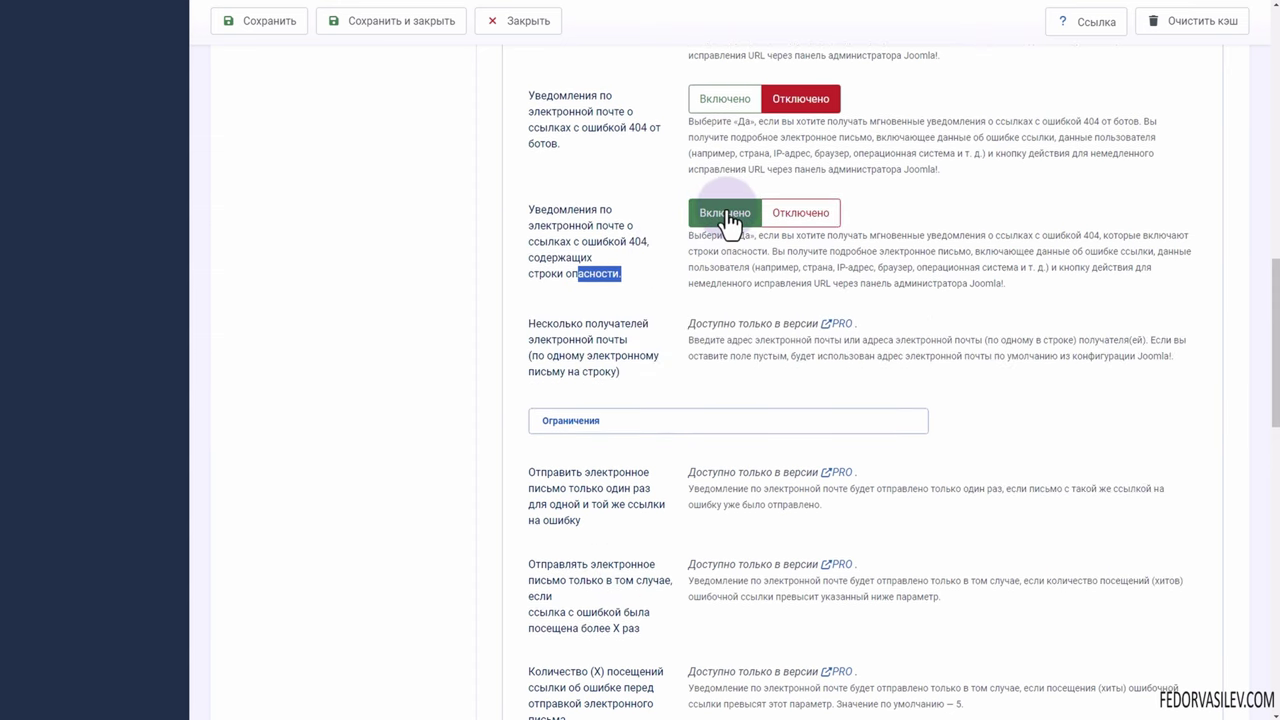
left_click_drag(598, 314, 814, 352)
left_click(763, 355)
Step: Look over the notification limits, single-page redirect, danger string list and GeoIP2 web service settings
scroll(763, 355, "down", 3)
left_click_drag(575, 182, 785, 389)
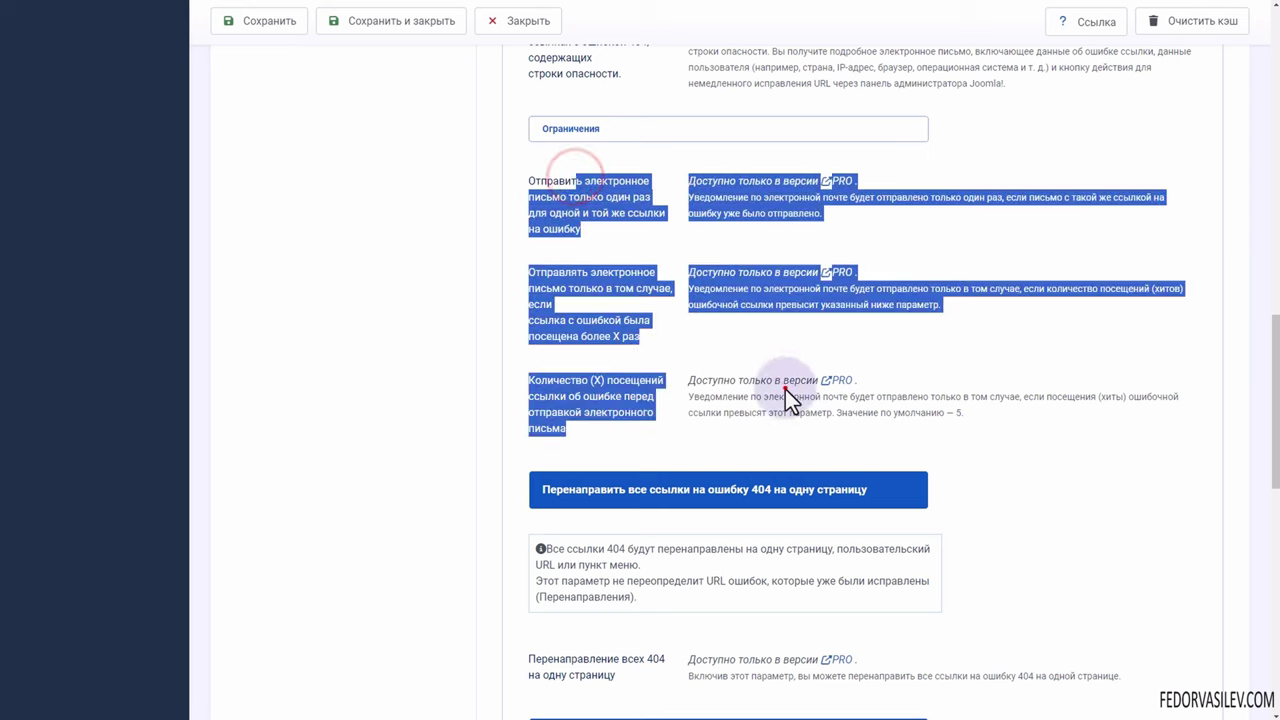
left_click(785, 389)
scroll(785, 389, "down", 2)
scroll(786, 234, "down", 7)
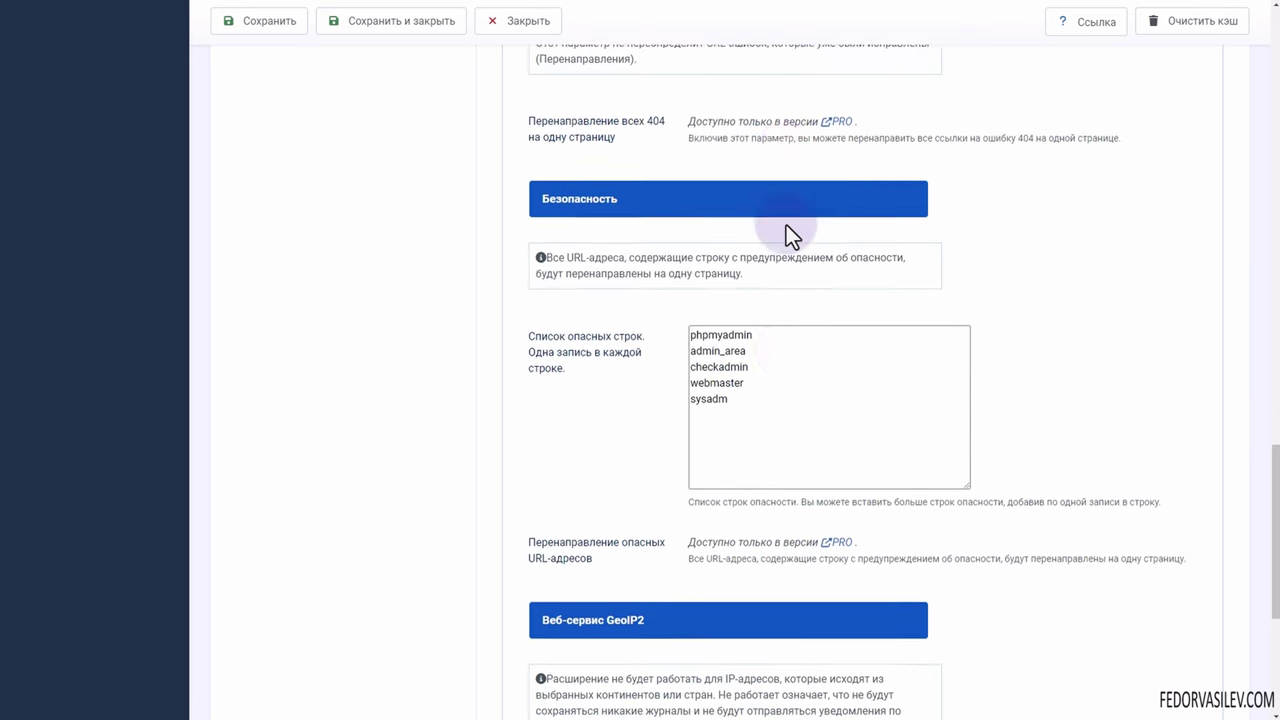
left_click(706, 425)
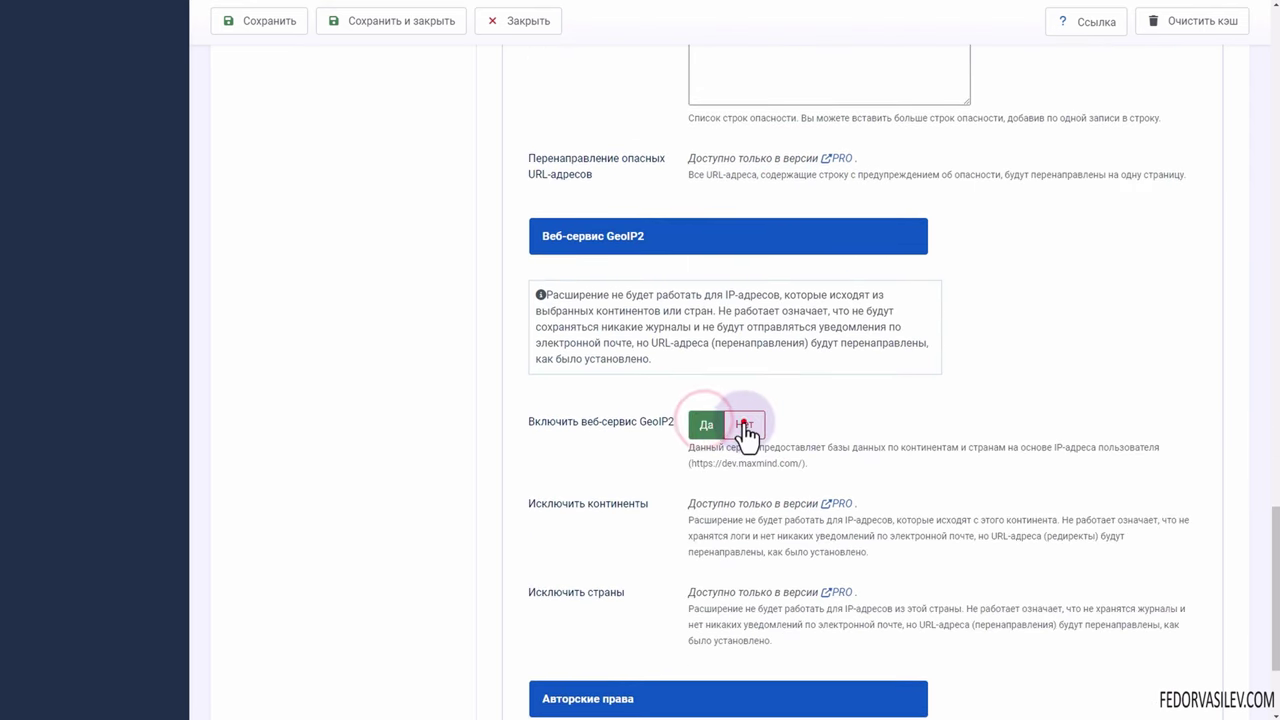
left_click(744, 425)
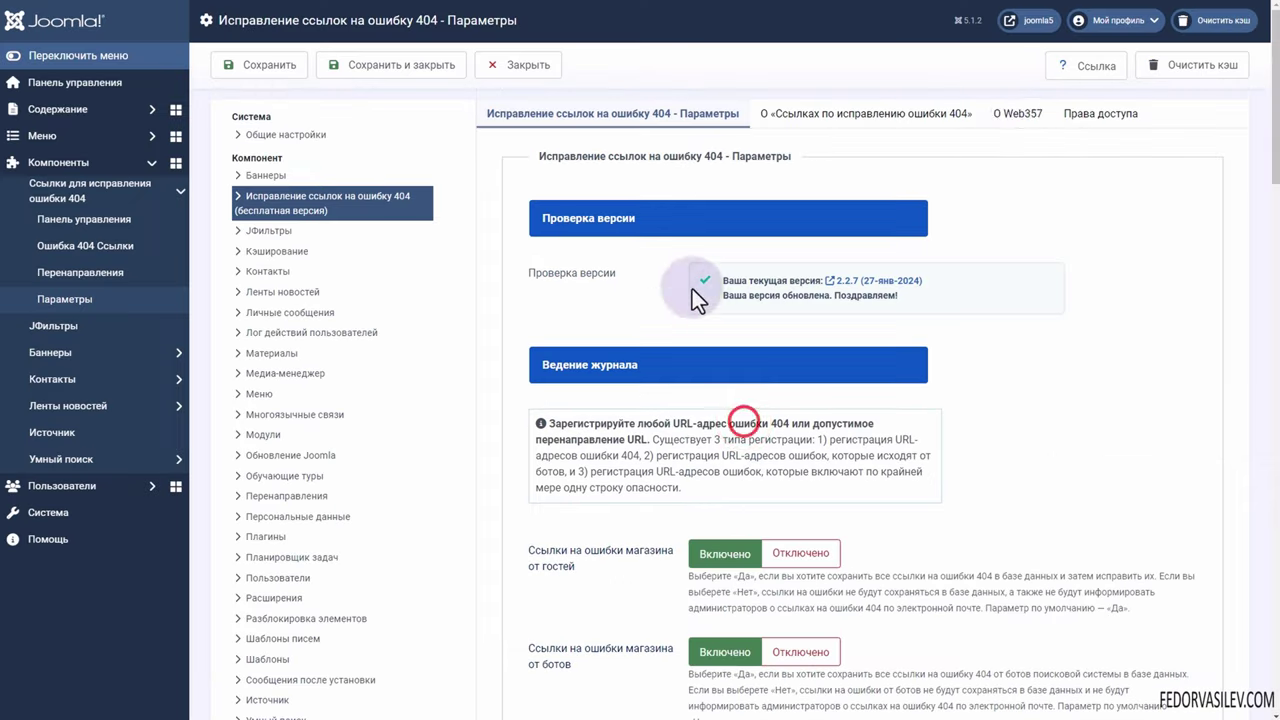
Step: Read through the description and key features in the options' information about Fix 404 Error Links
left_click(846, 114)
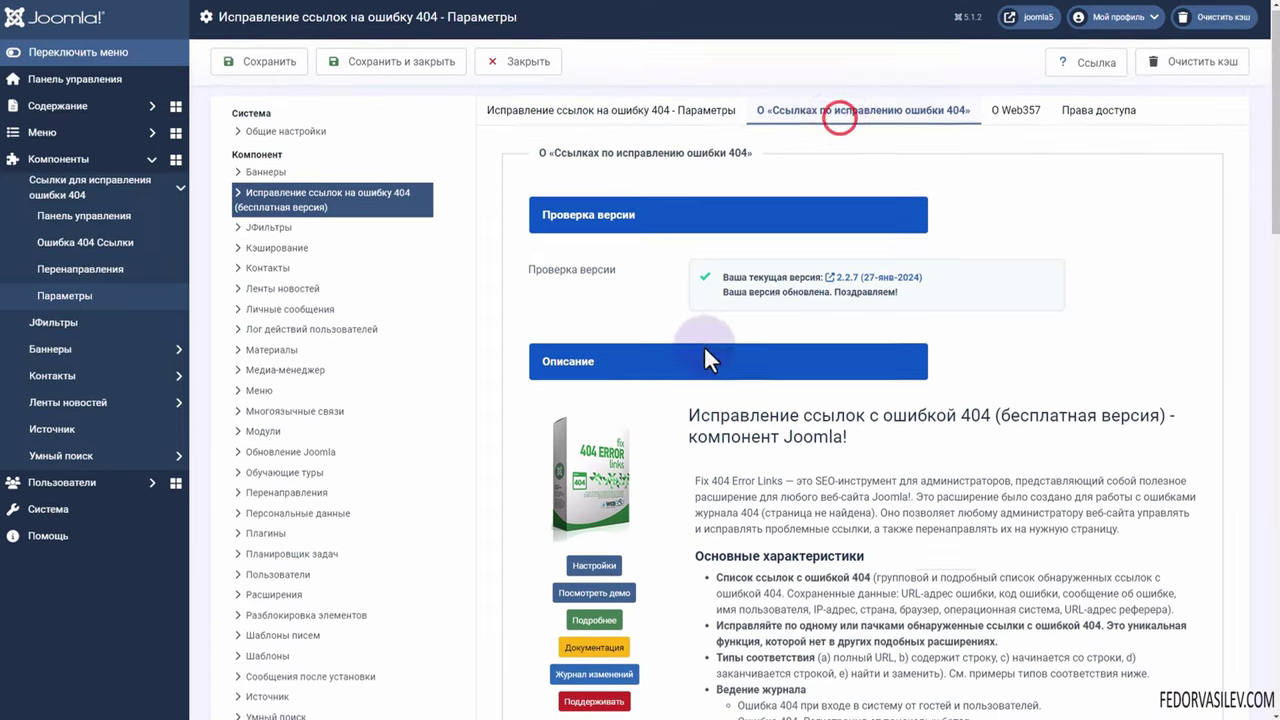
scroll(704, 343, "down", 3)
scroll(794, 330, "down", 10)
scroll(796, 332, "up", 2)
scroll(796, 332, "up", 15)
Step: Look over the information about Web357 and the component's access permissions
left_click(998, 114)
left_click_drag(735, 270, 758, 395)
left_click(847, 437)
scroll(811, 417, "down", 2)
scroll(811, 417, "up", 2)
left_click(1081, 117)
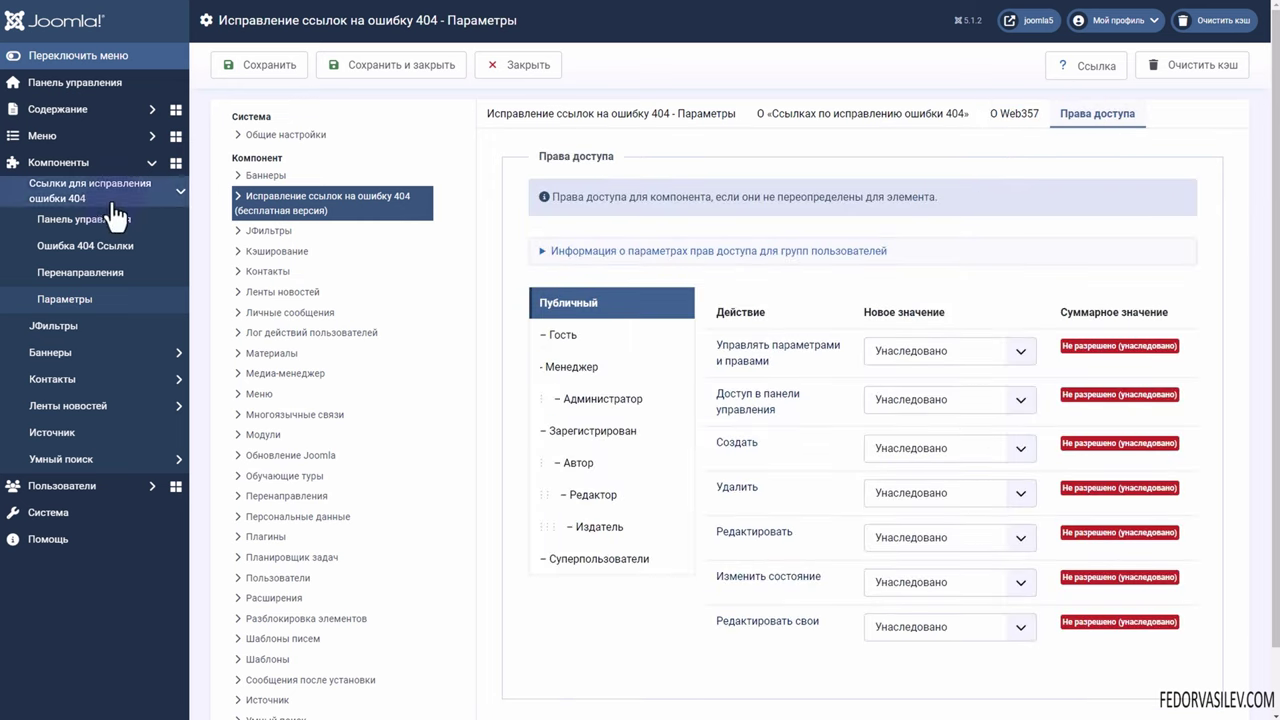
Step: Open the plugin list, show only enabled plugins sorted by descending ID, and locate the System and Installer Fix 404 Error Links plugins
left_click(60, 85)
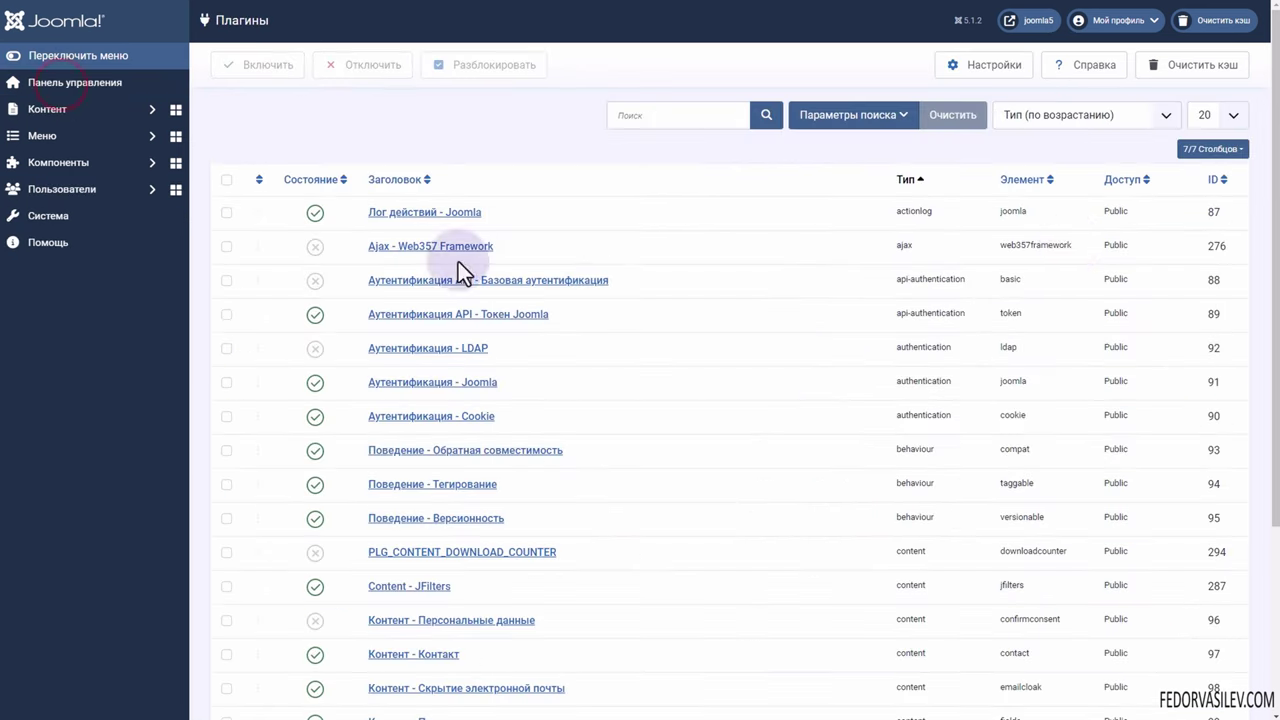
left_click(1215, 181)
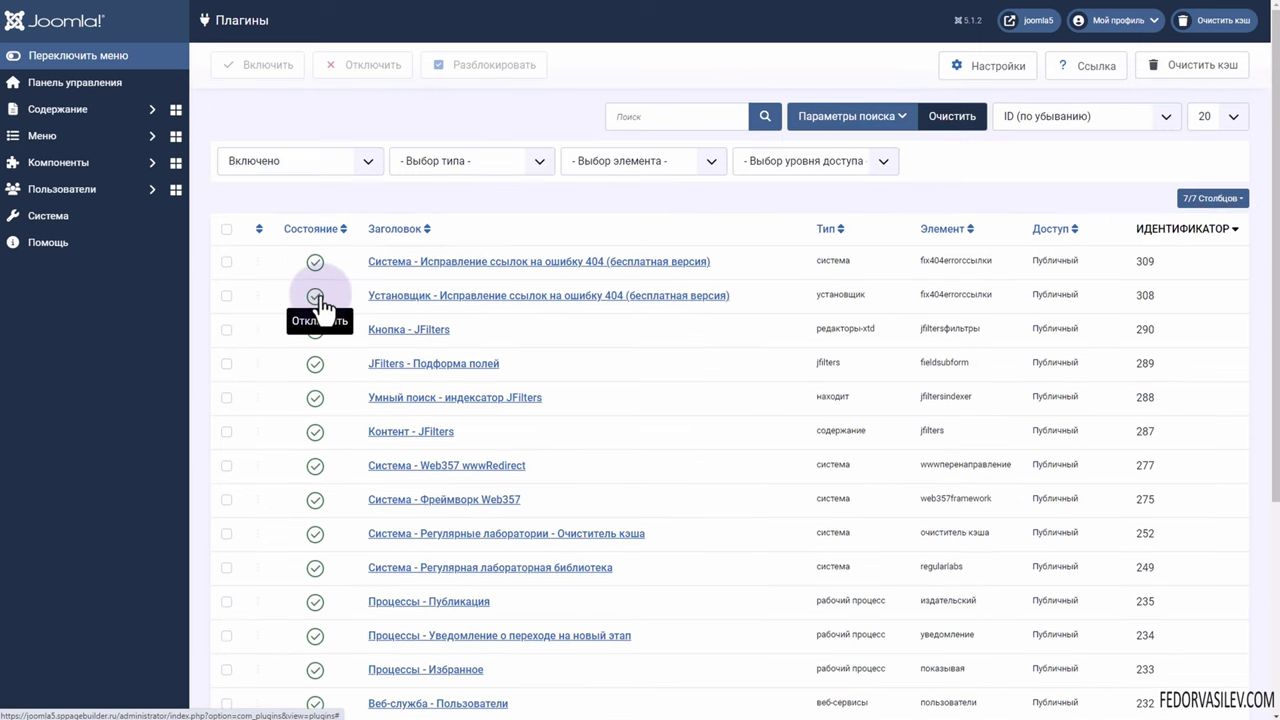
left_click(737, 258)
left_click_drag(778, 287, 605, 302)
left_click(523, 257)
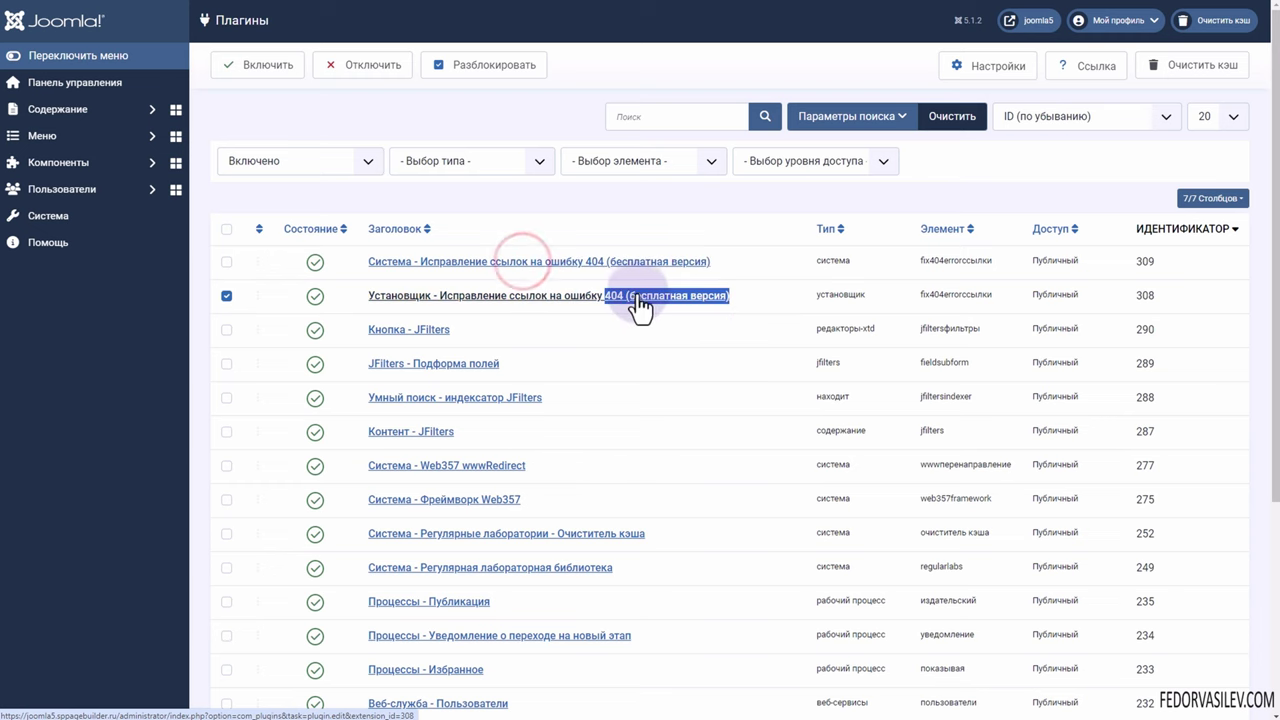
Step: View the settings of the System and Installer Fix 404 Error Links plugins, closing each without saving
left_click(640, 305)
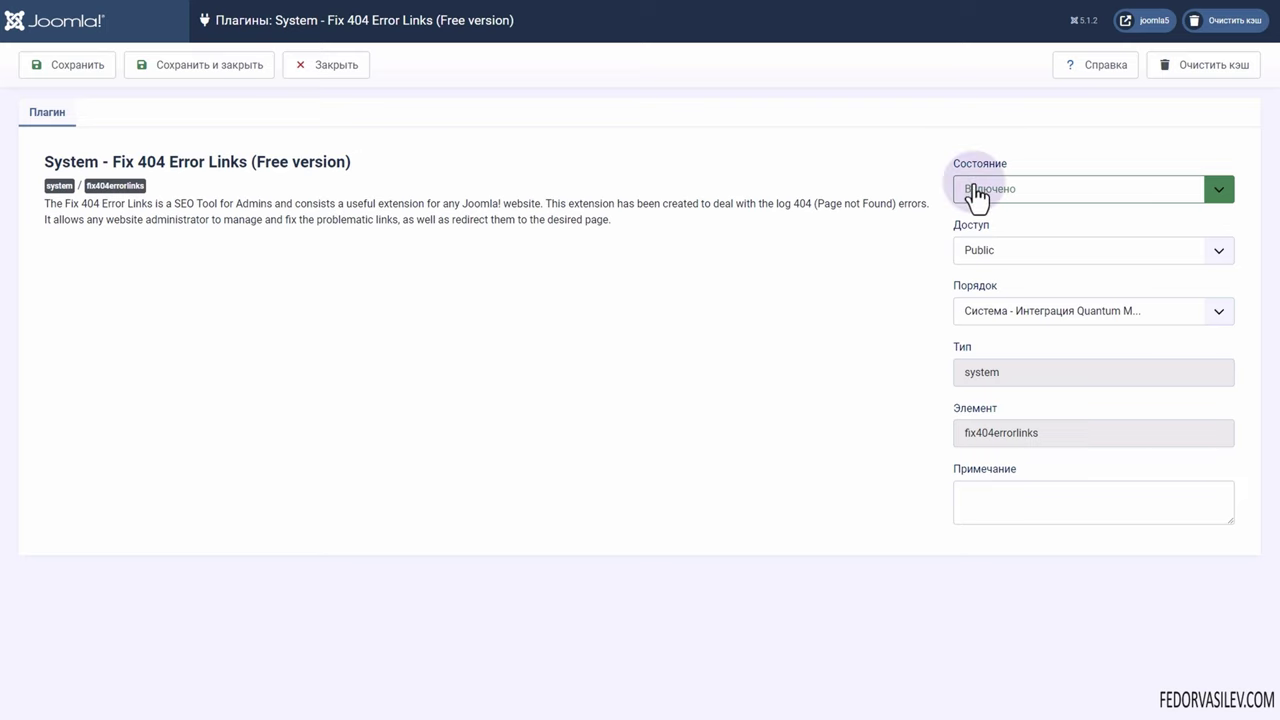
left_click(300, 70)
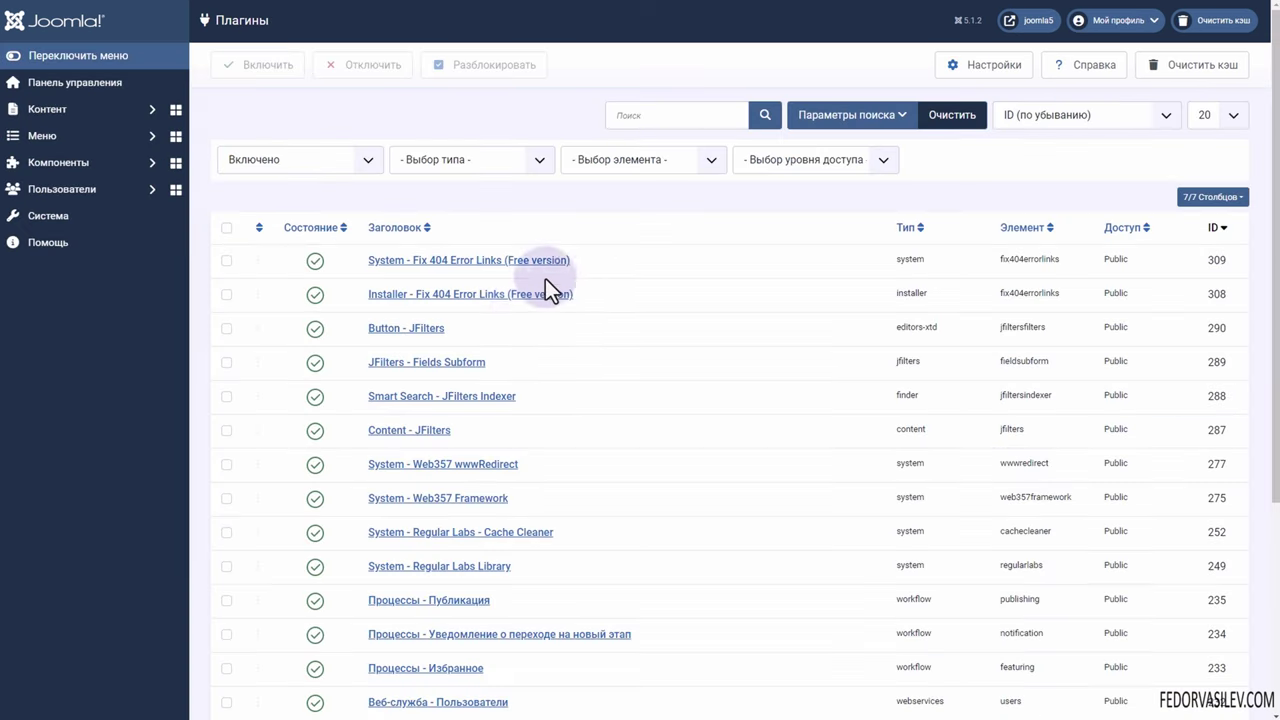
left_click(523, 293)
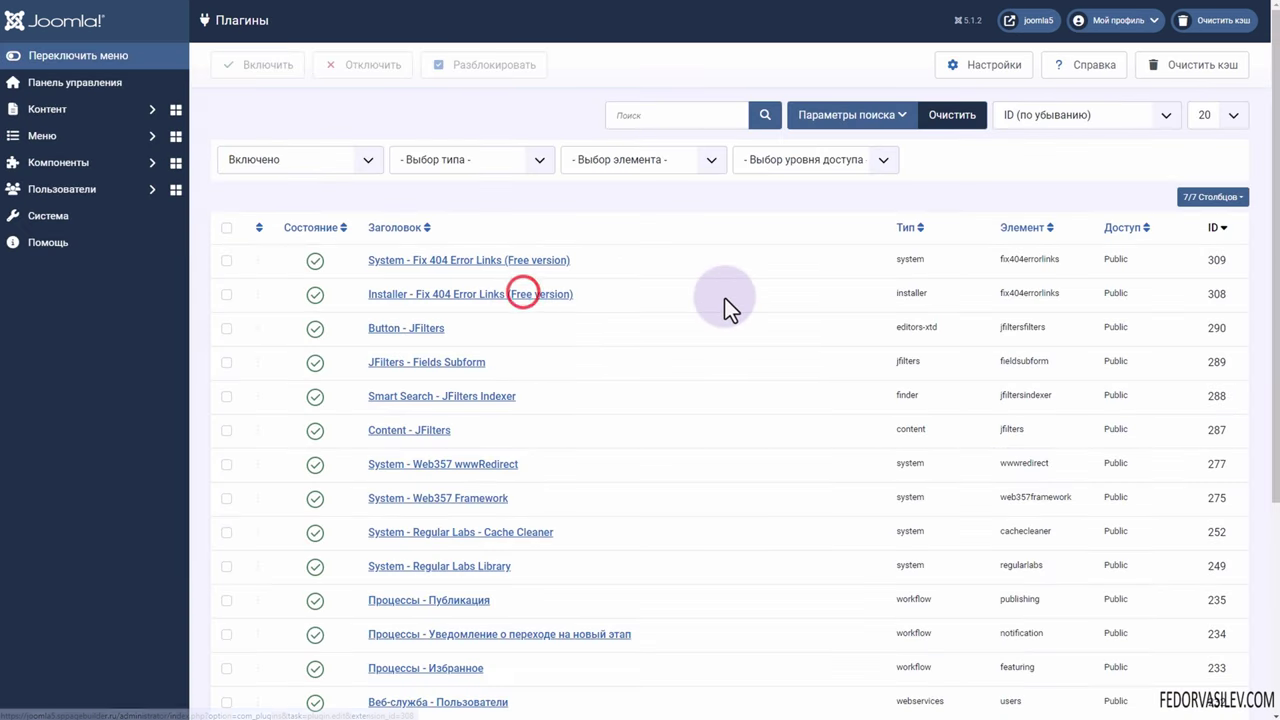
left_click(316, 70)
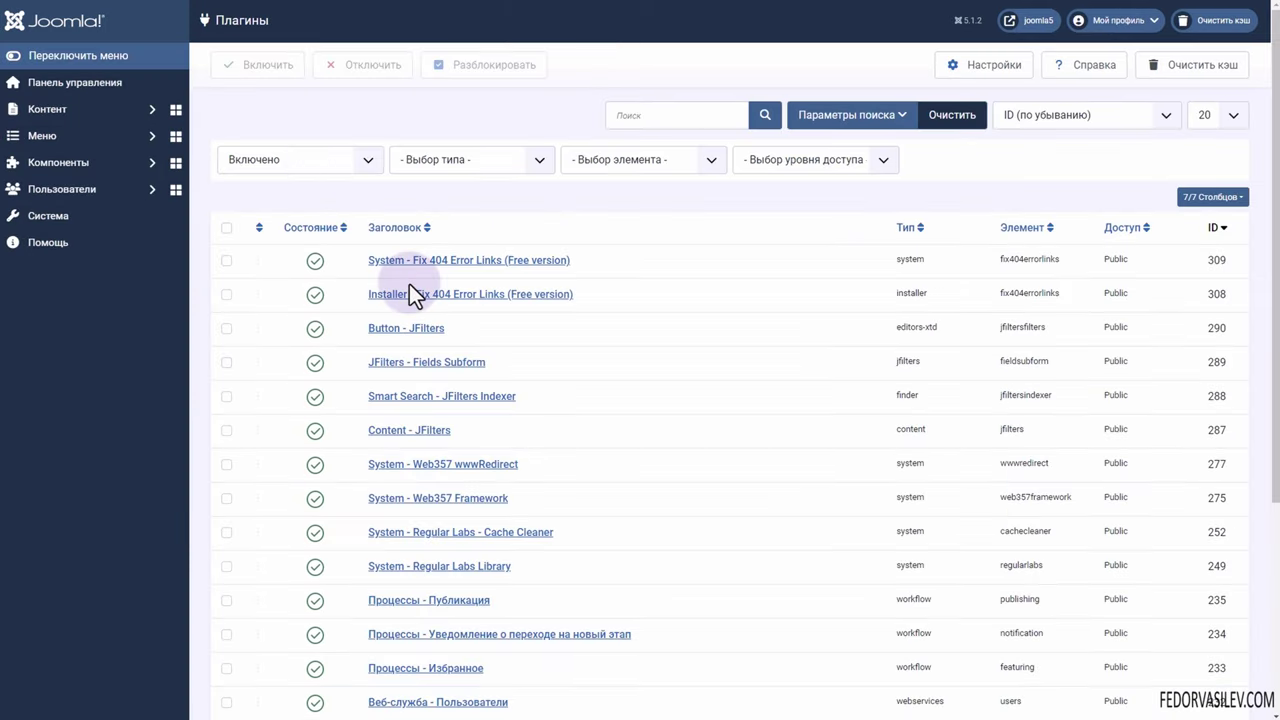
Step: Open the Fix 404 Error Links control panel and look through its sections down to the statistics
left_click(122, 161)
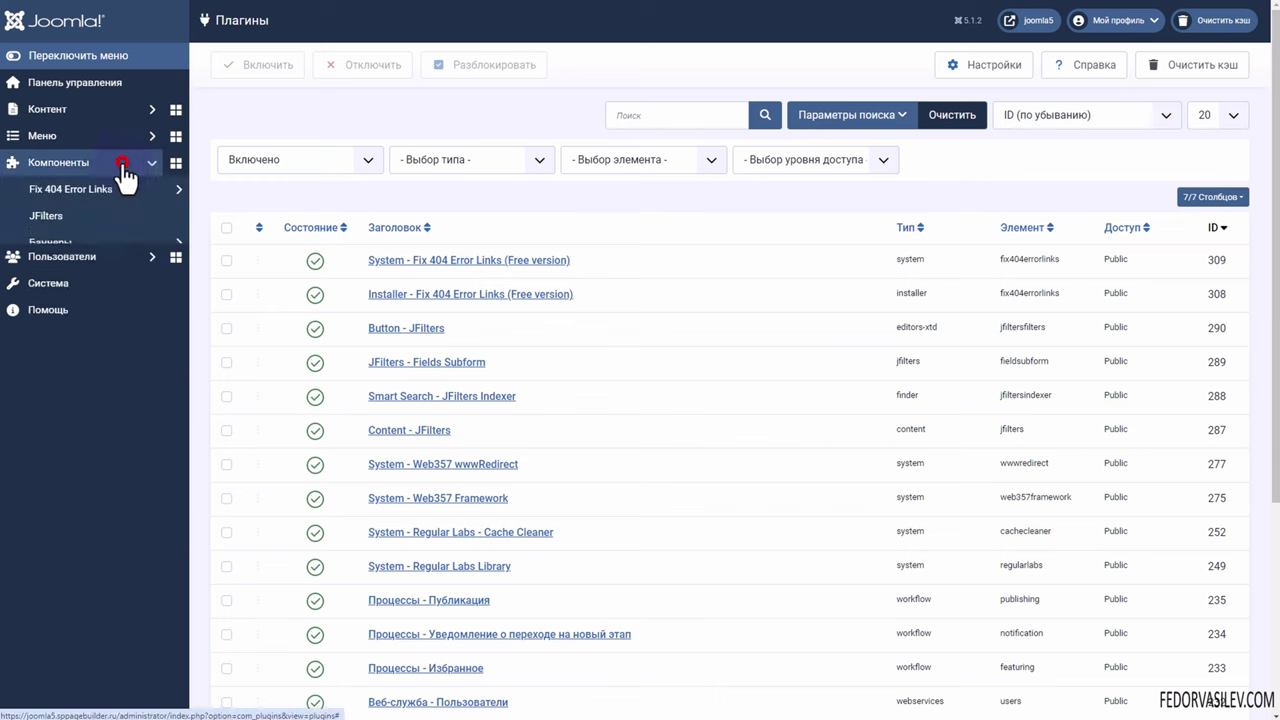
left_click(75, 195)
left_click(72, 214)
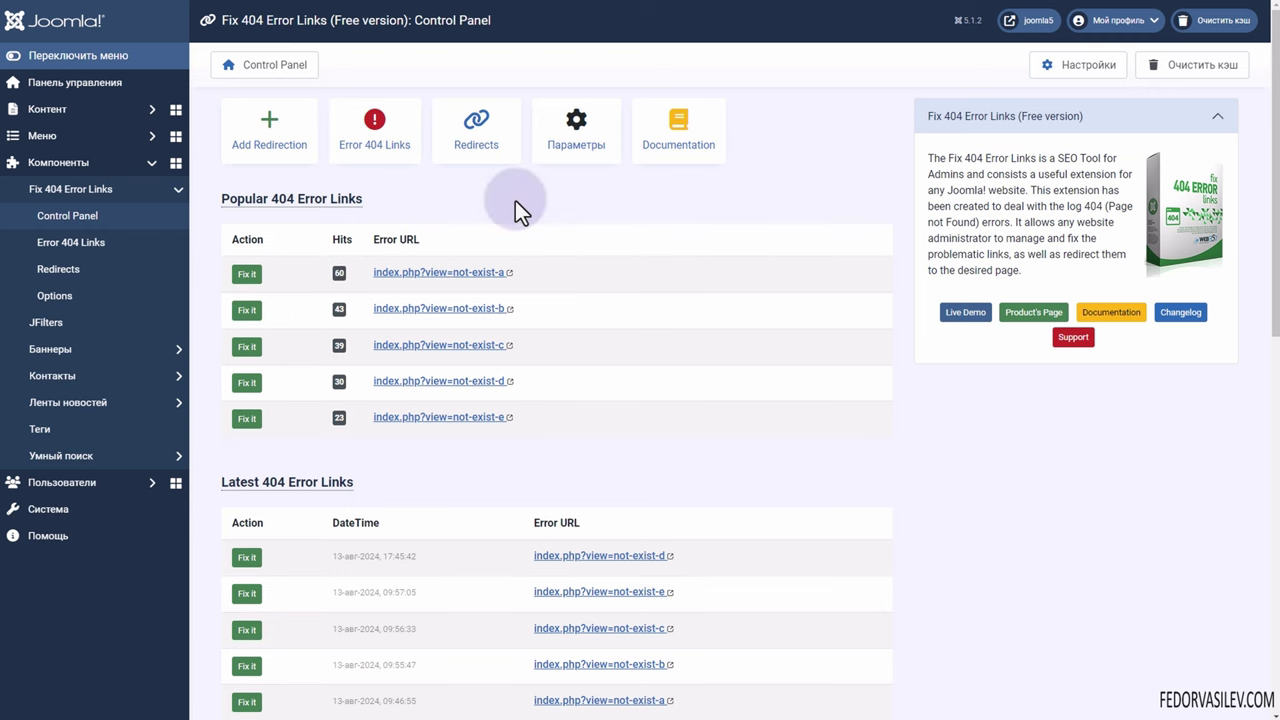
scroll(510, 196, "down", 10)
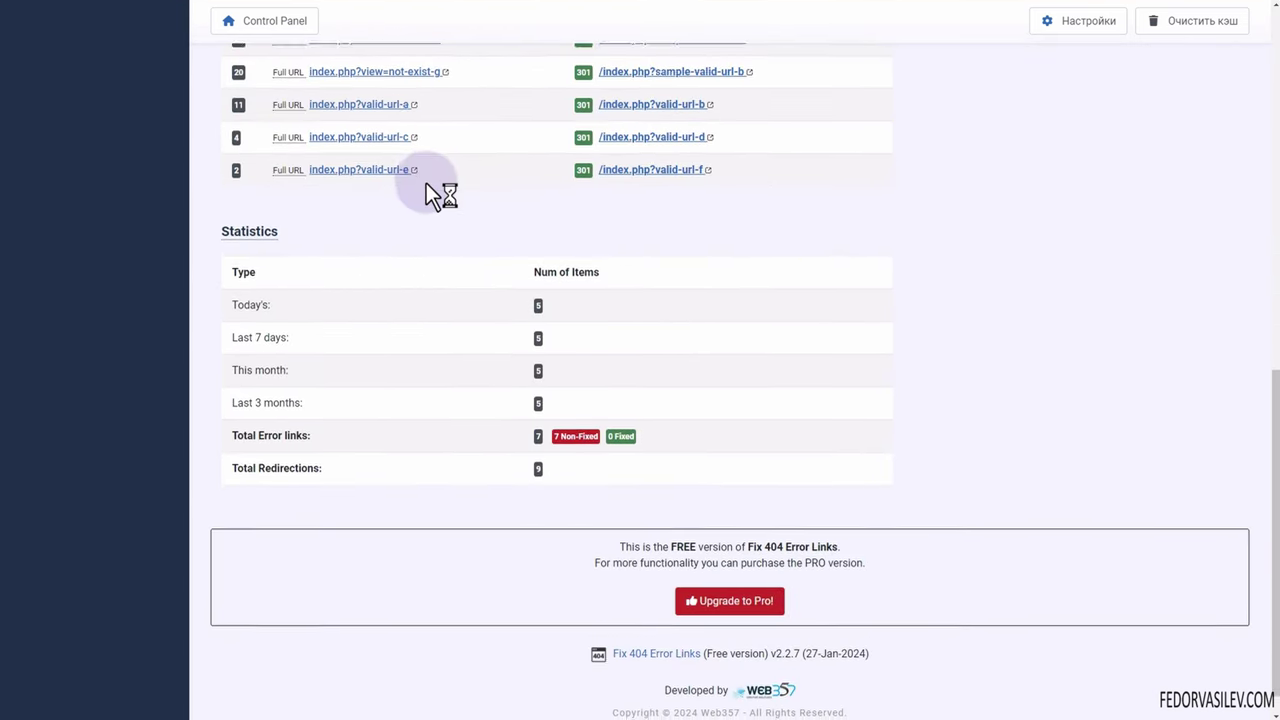
scroll(409, 250, "up", 3)
scroll(417, 458, "up", 3)
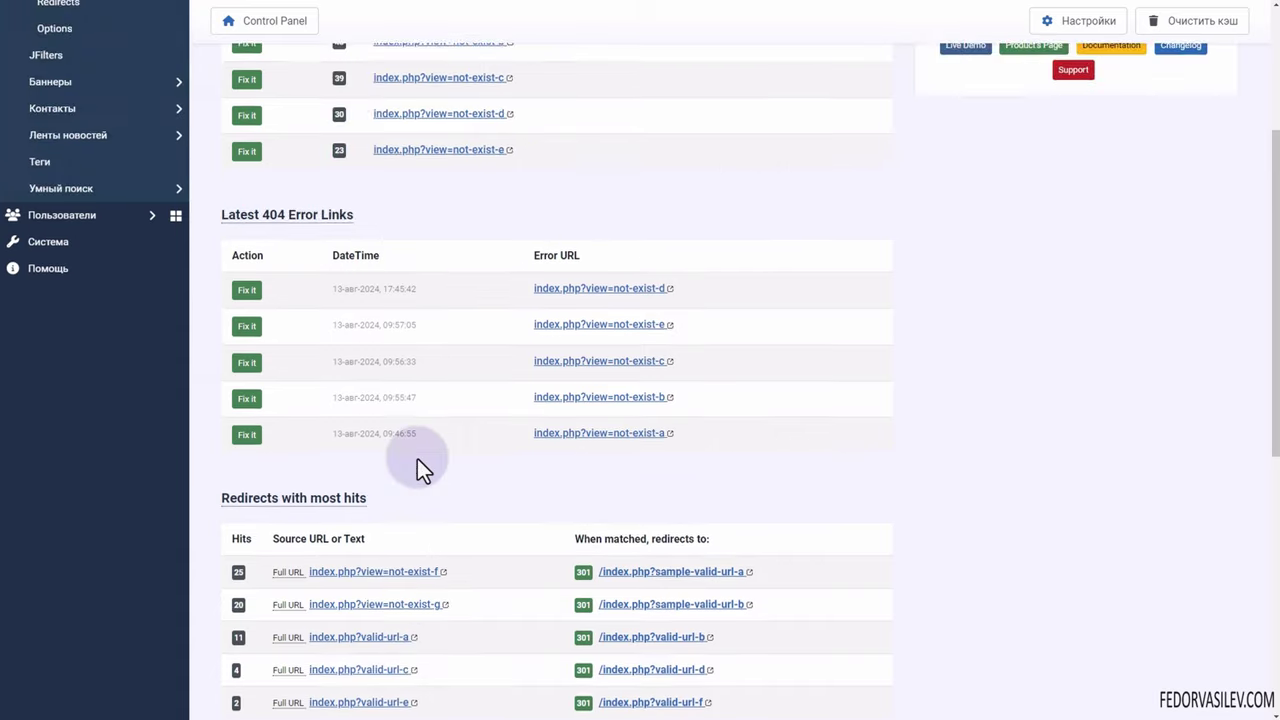
Step: Examine the error URLs ending in not-exist-a, not-exist-b, not-exist-c and not-exist-e under Latest 404 Error Links
left_click_drag(523, 434, 680, 449)
left_click(600, 460)
left_click_drag(522, 434, 662, 444)
left_click(626, 461)
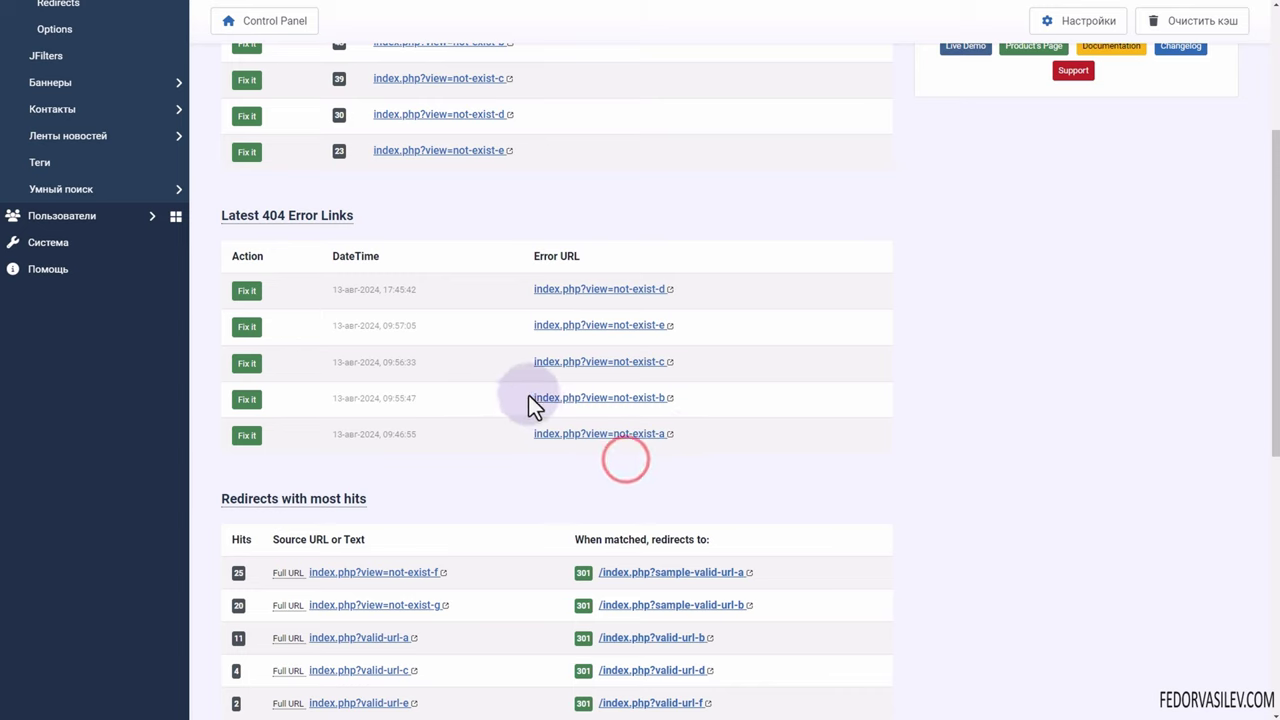
left_click_drag(528, 397, 666, 409)
left_click(622, 468)
left_click_drag(527, 362, 690, 368)
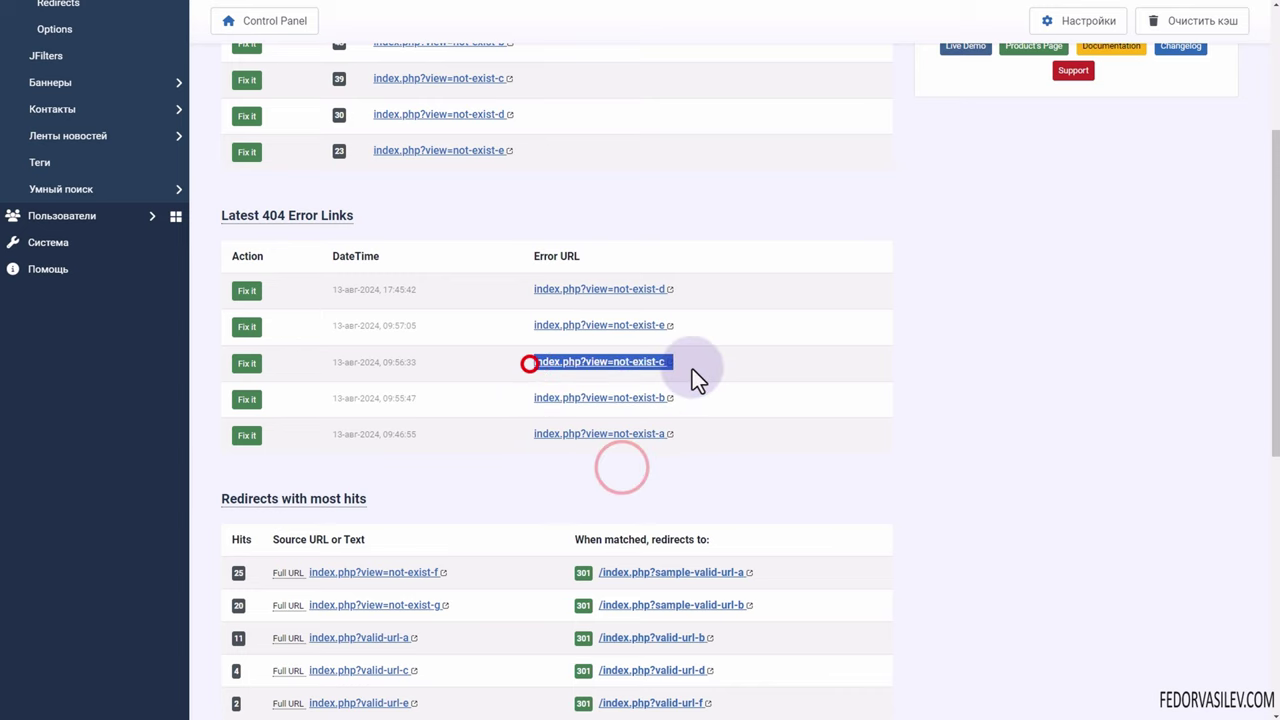
left_click(660, 463)
left_click_drag(528, 322, 680, 328)
left_click(781, 311)
Step: Look over the popular 404 error links, the redirects with most hits and the statistics in the control panel
scroll(678, 321, "up", 3)
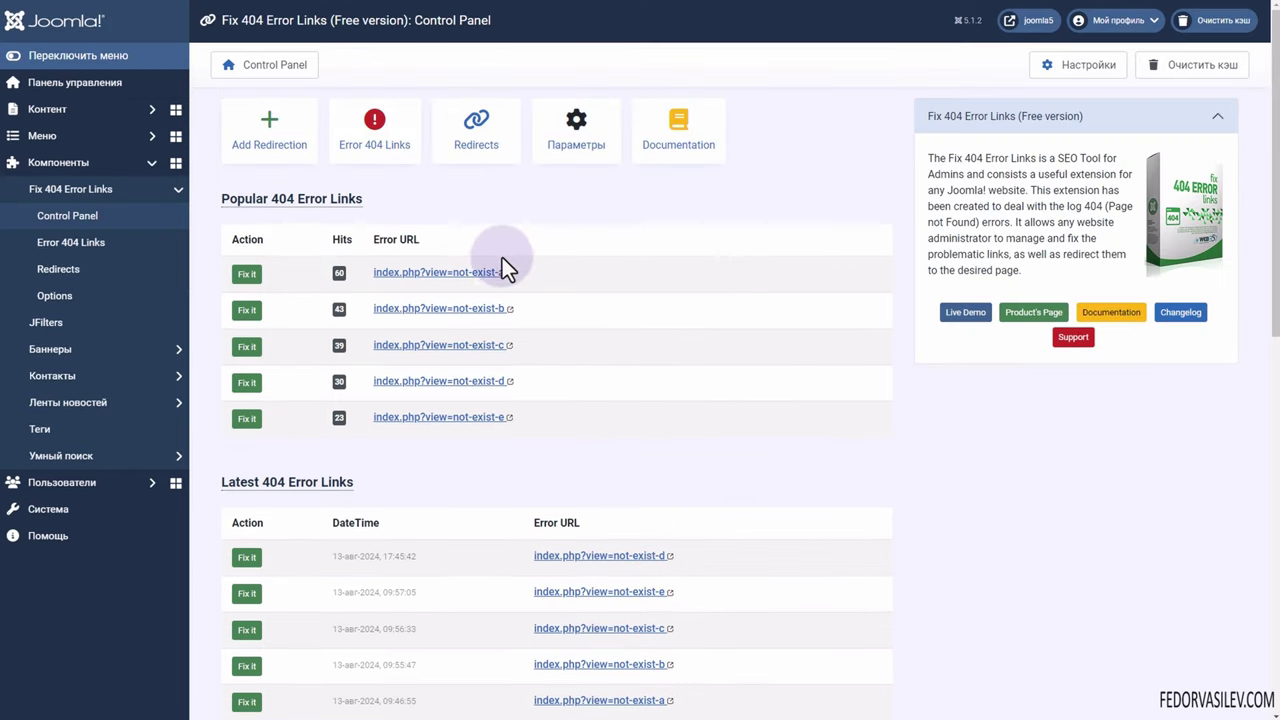
scroll(500, 265, "down", 5)
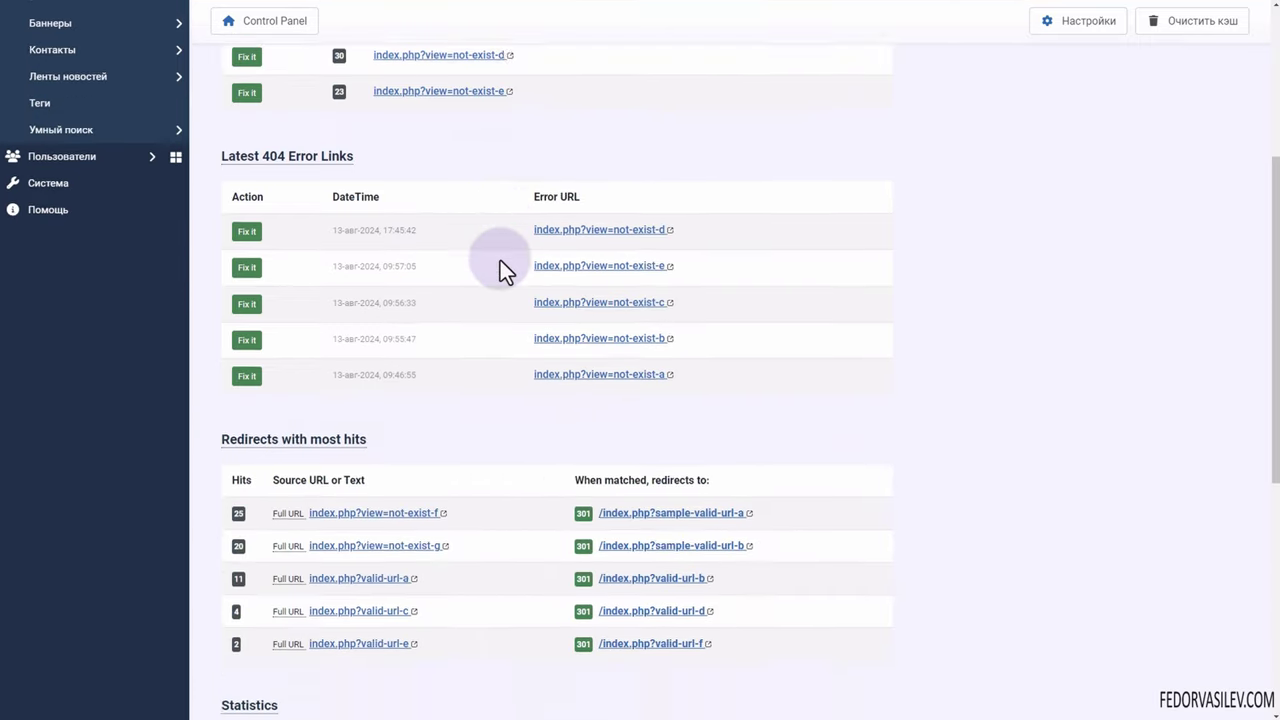
scroll(500, 262, "down", 2)
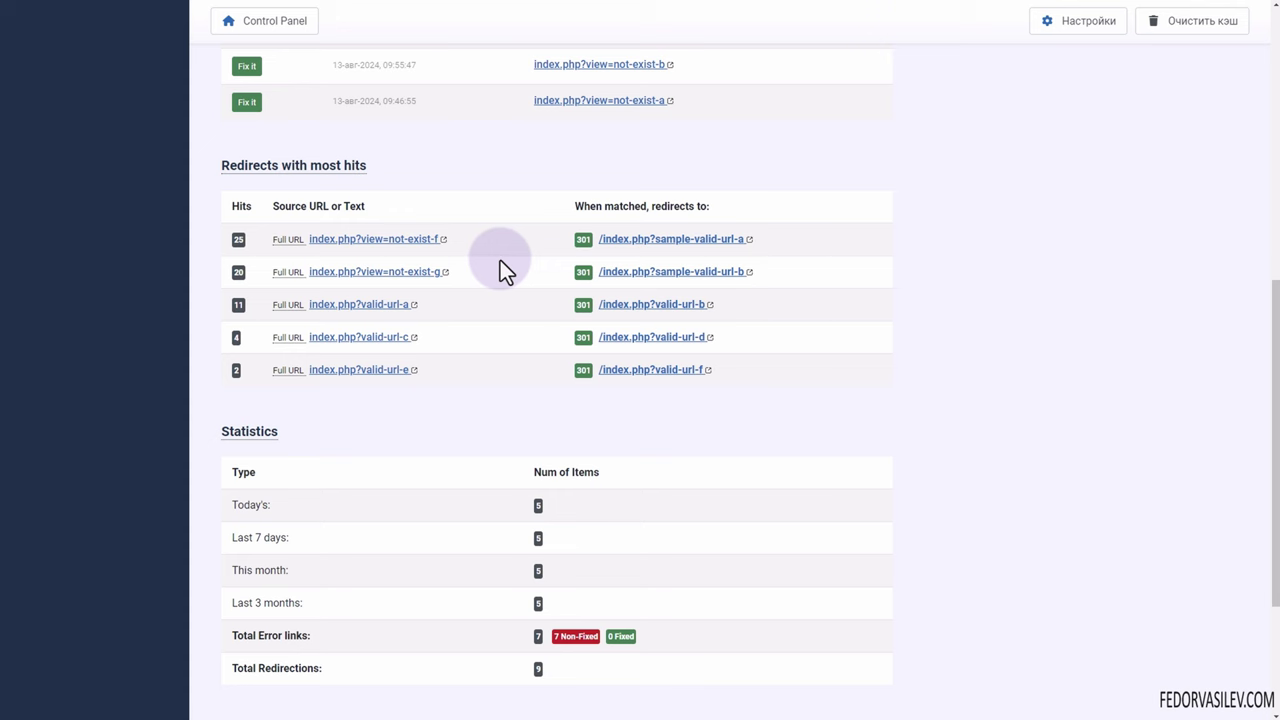
scroll(500, 260, "up", 7)
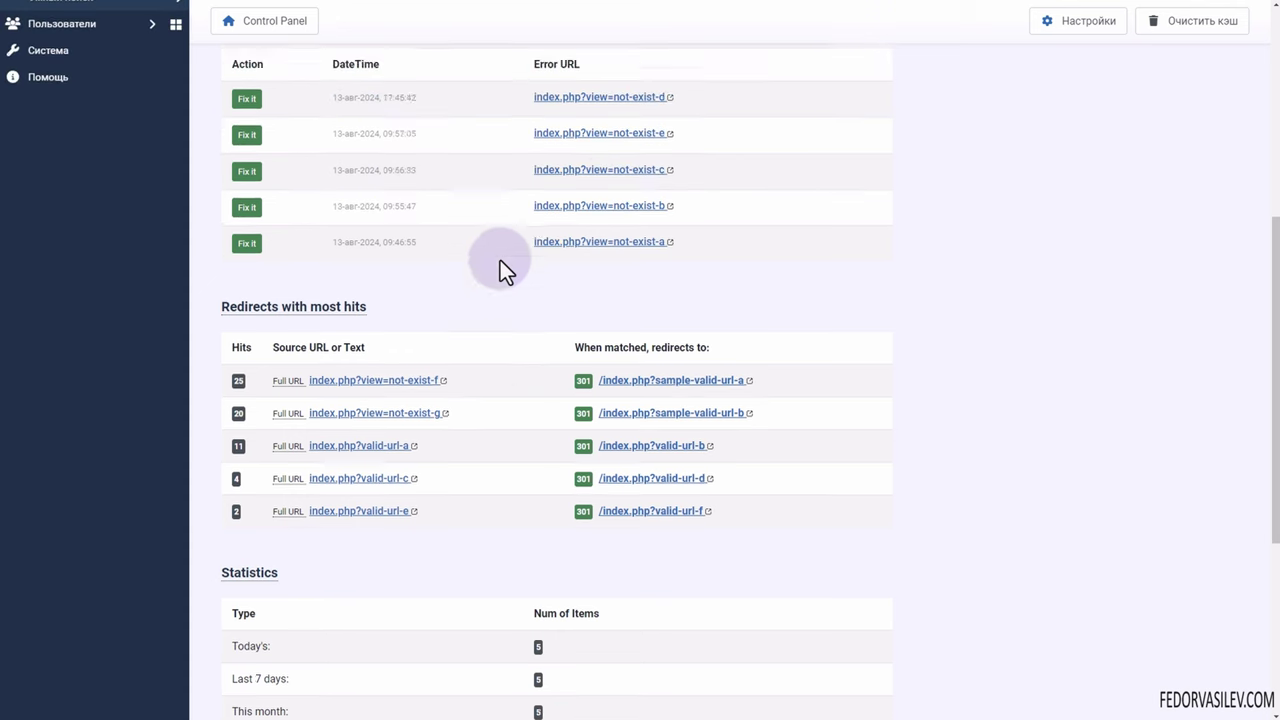